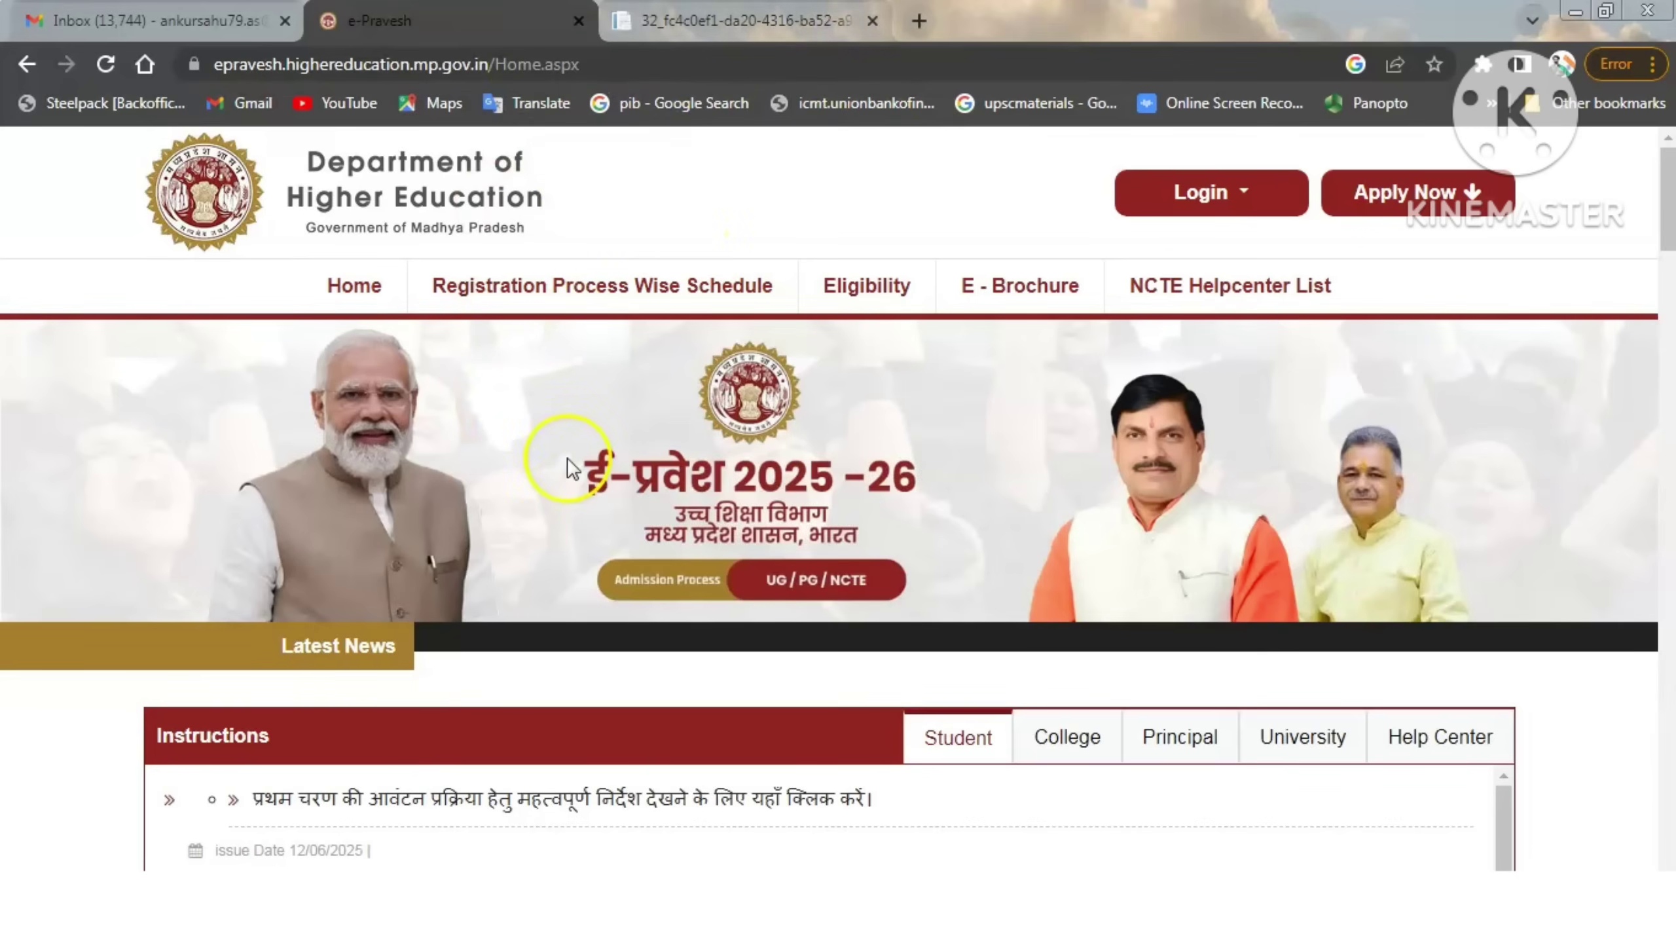
Step: Read through the PDF of important instructions for the first-round allotment process
left_click(759, 20)
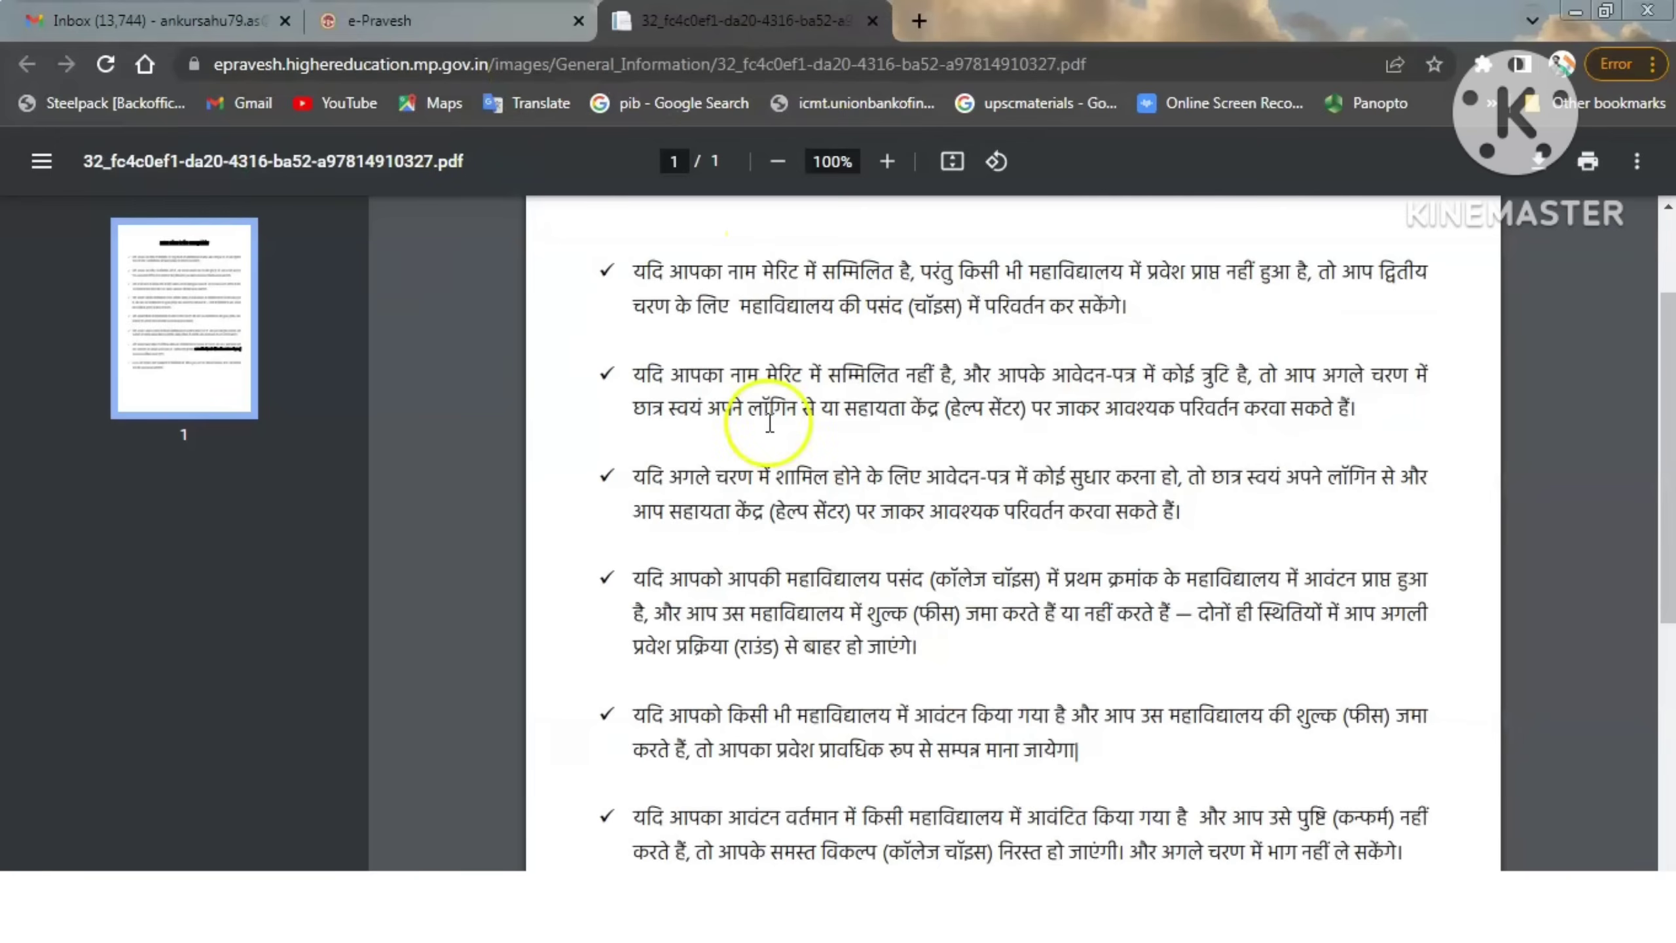
scroll(1616, 337, "down", 4)
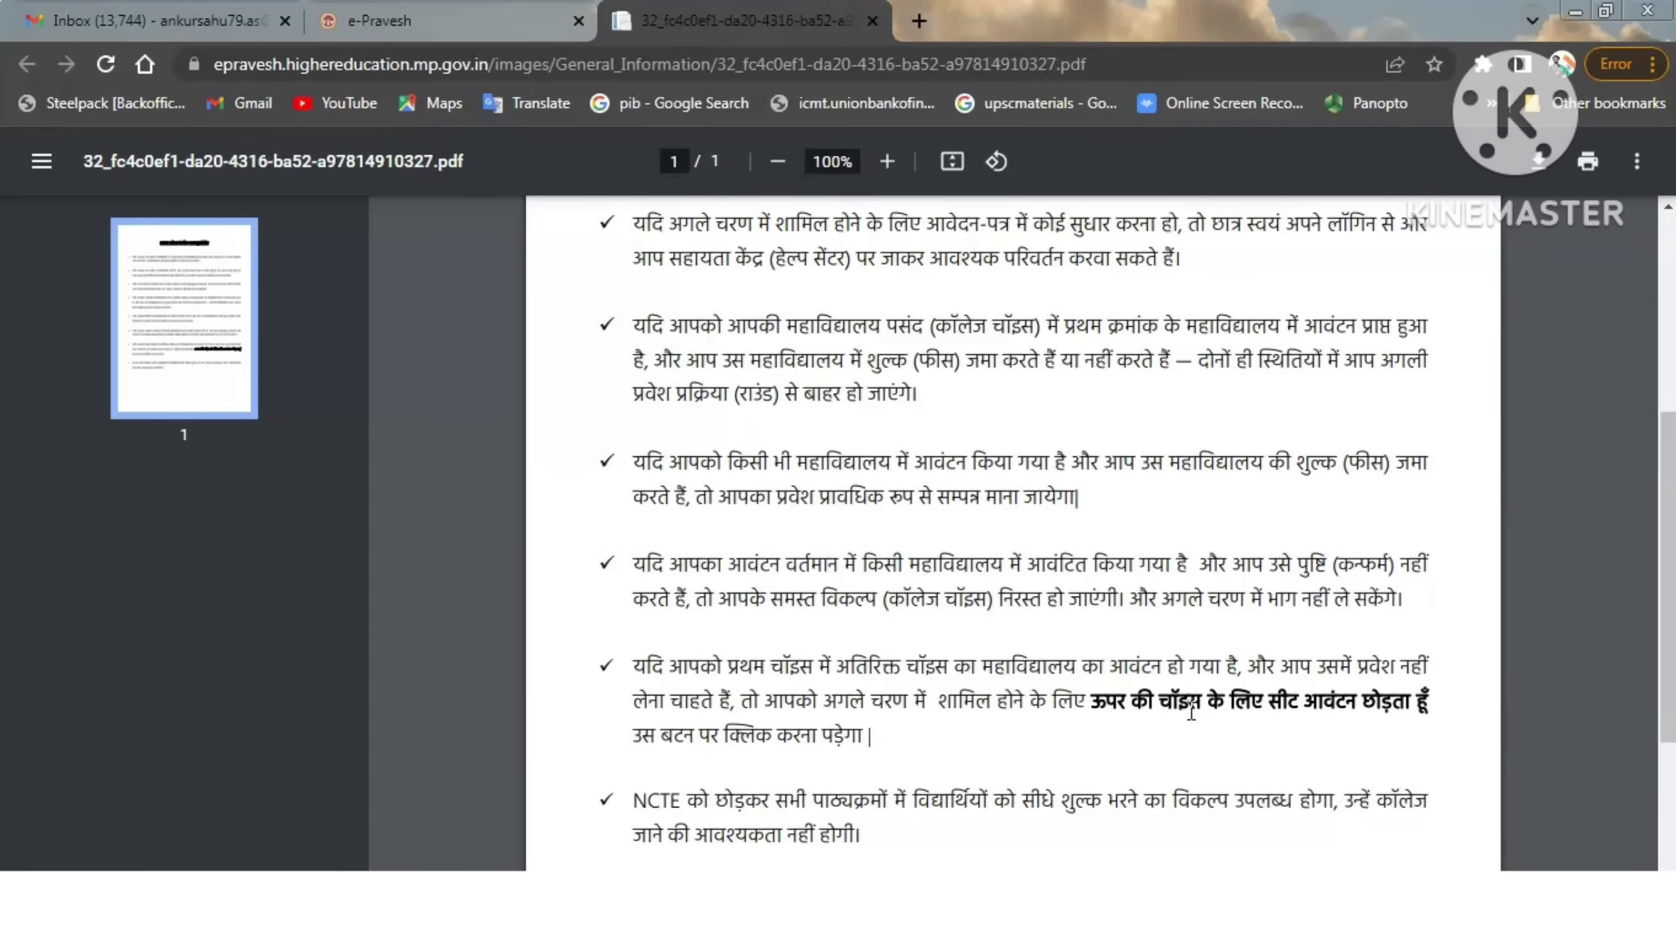
left_click_drag(1666, 510, 1670, 584)
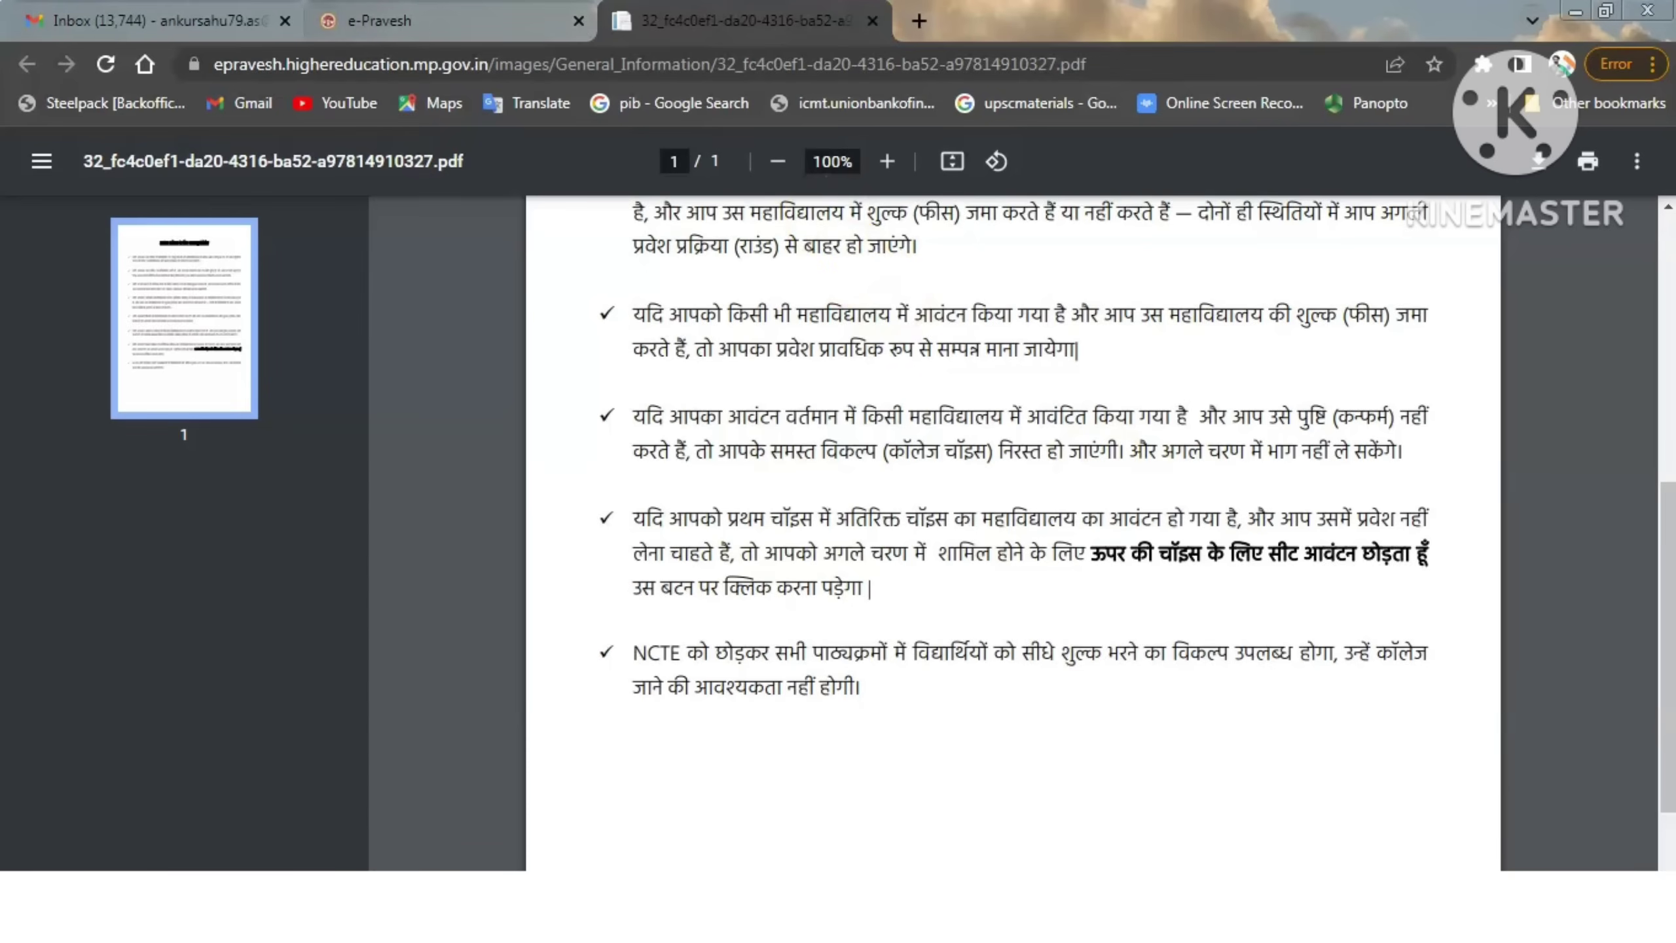
Step: Return to the e-Pravesh home page and open the student login form
key("ctrl+shift+Tab")
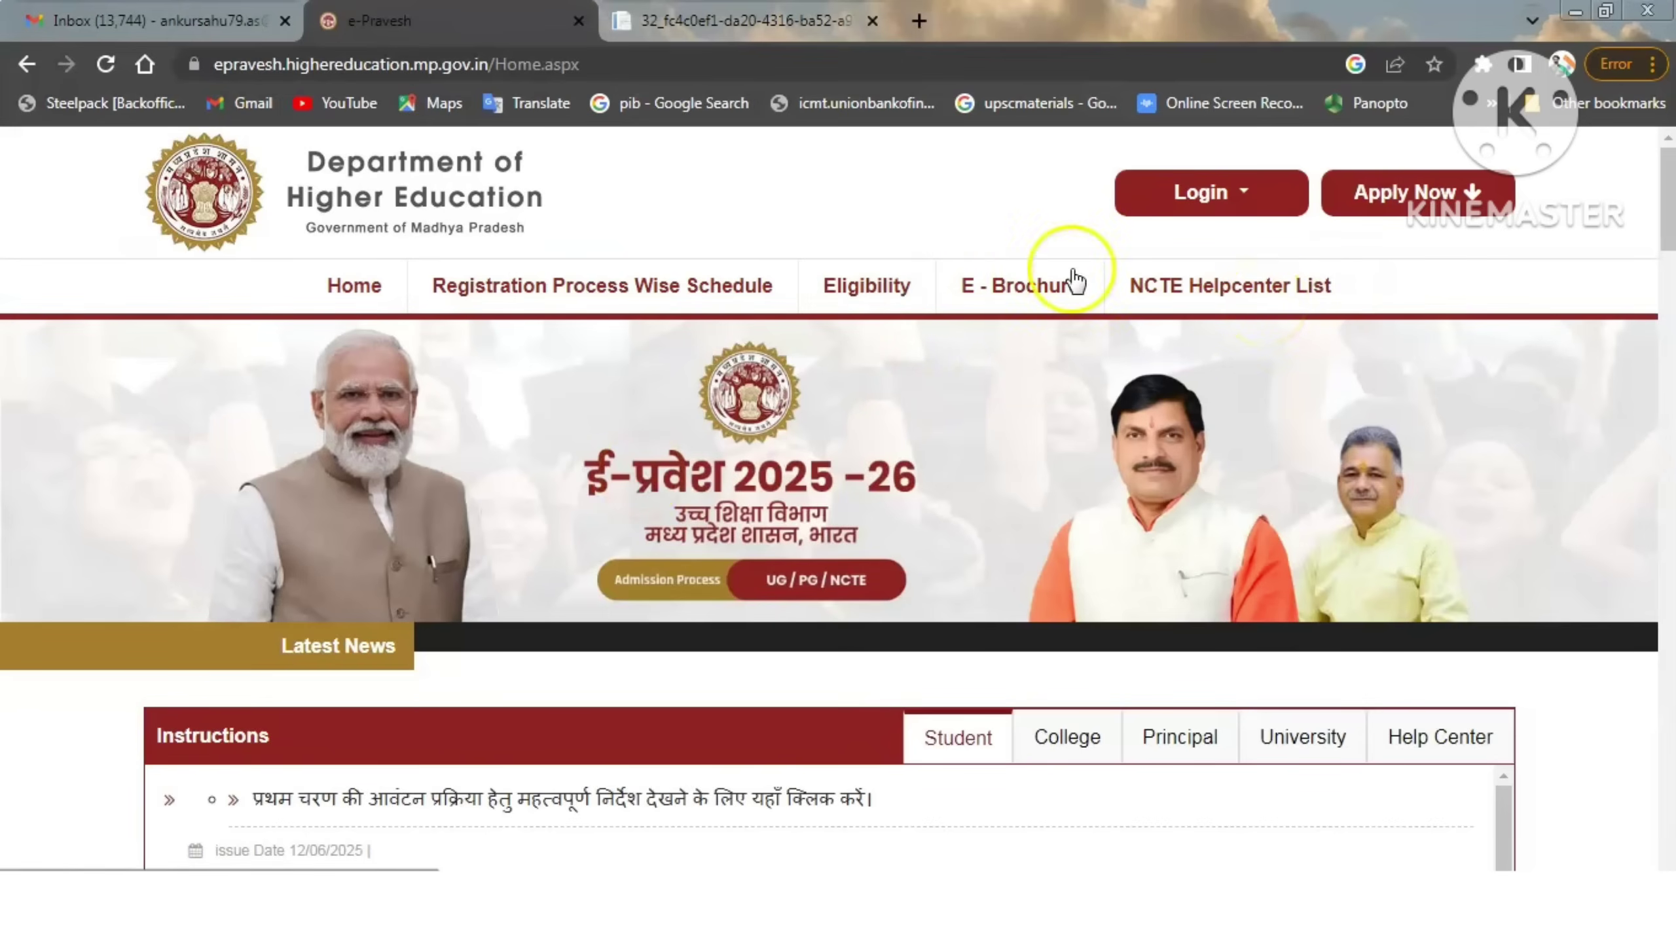
left_click(1232, 194)
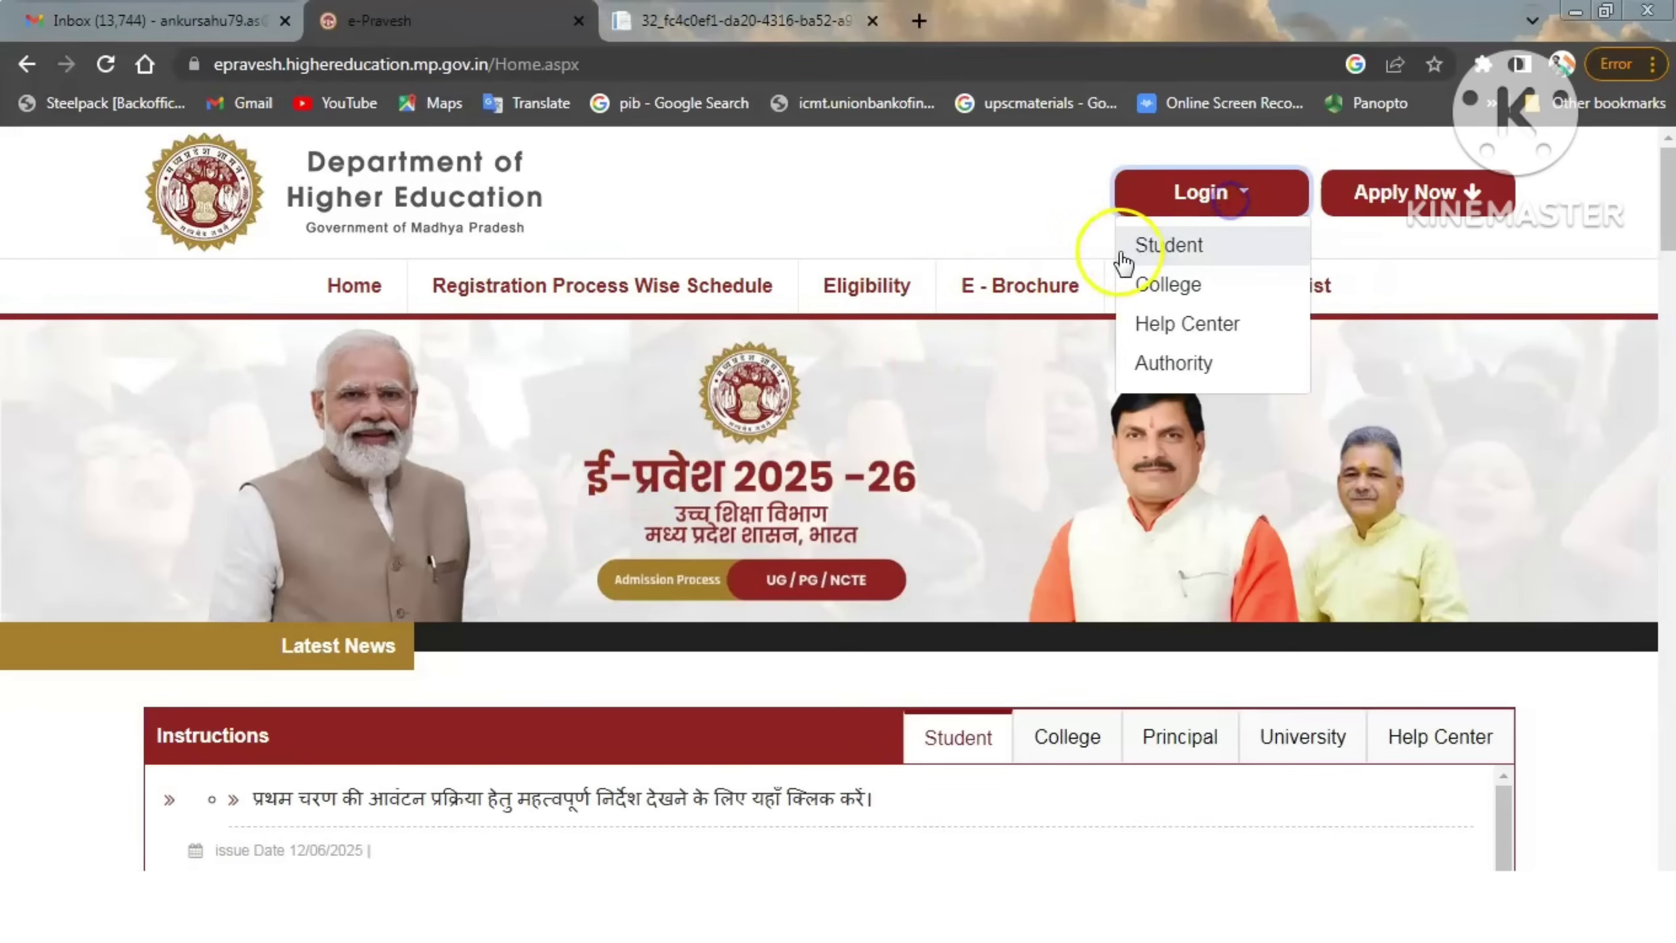
left_click(1182, 249)
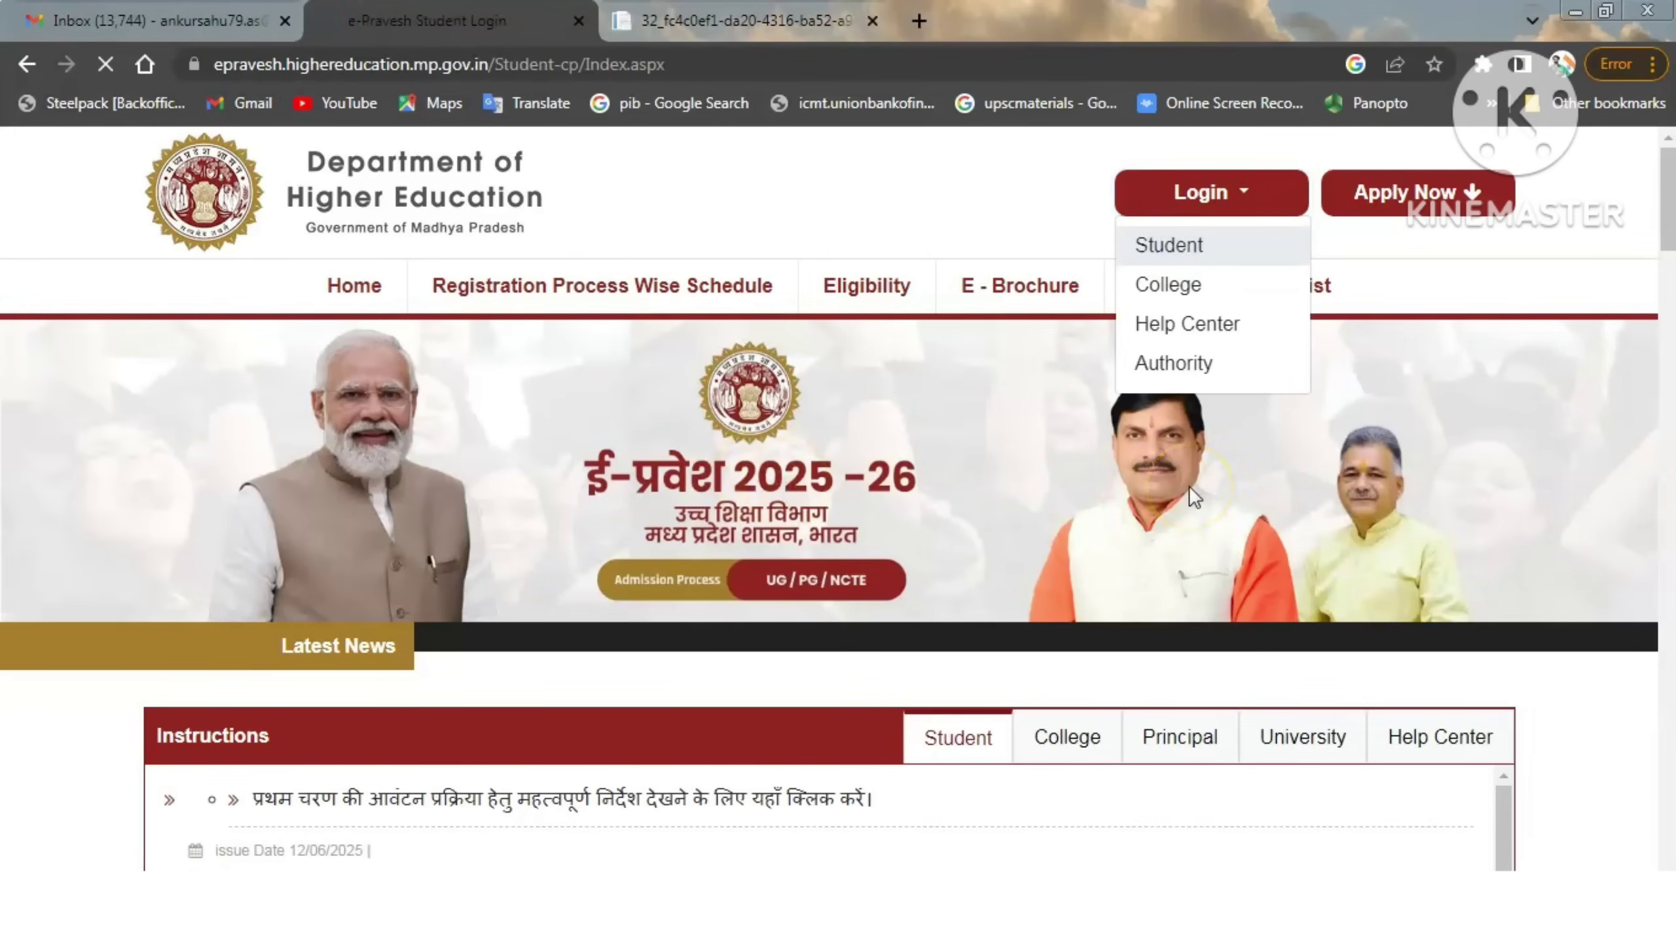
scroll(1663, 429, "down", 2)
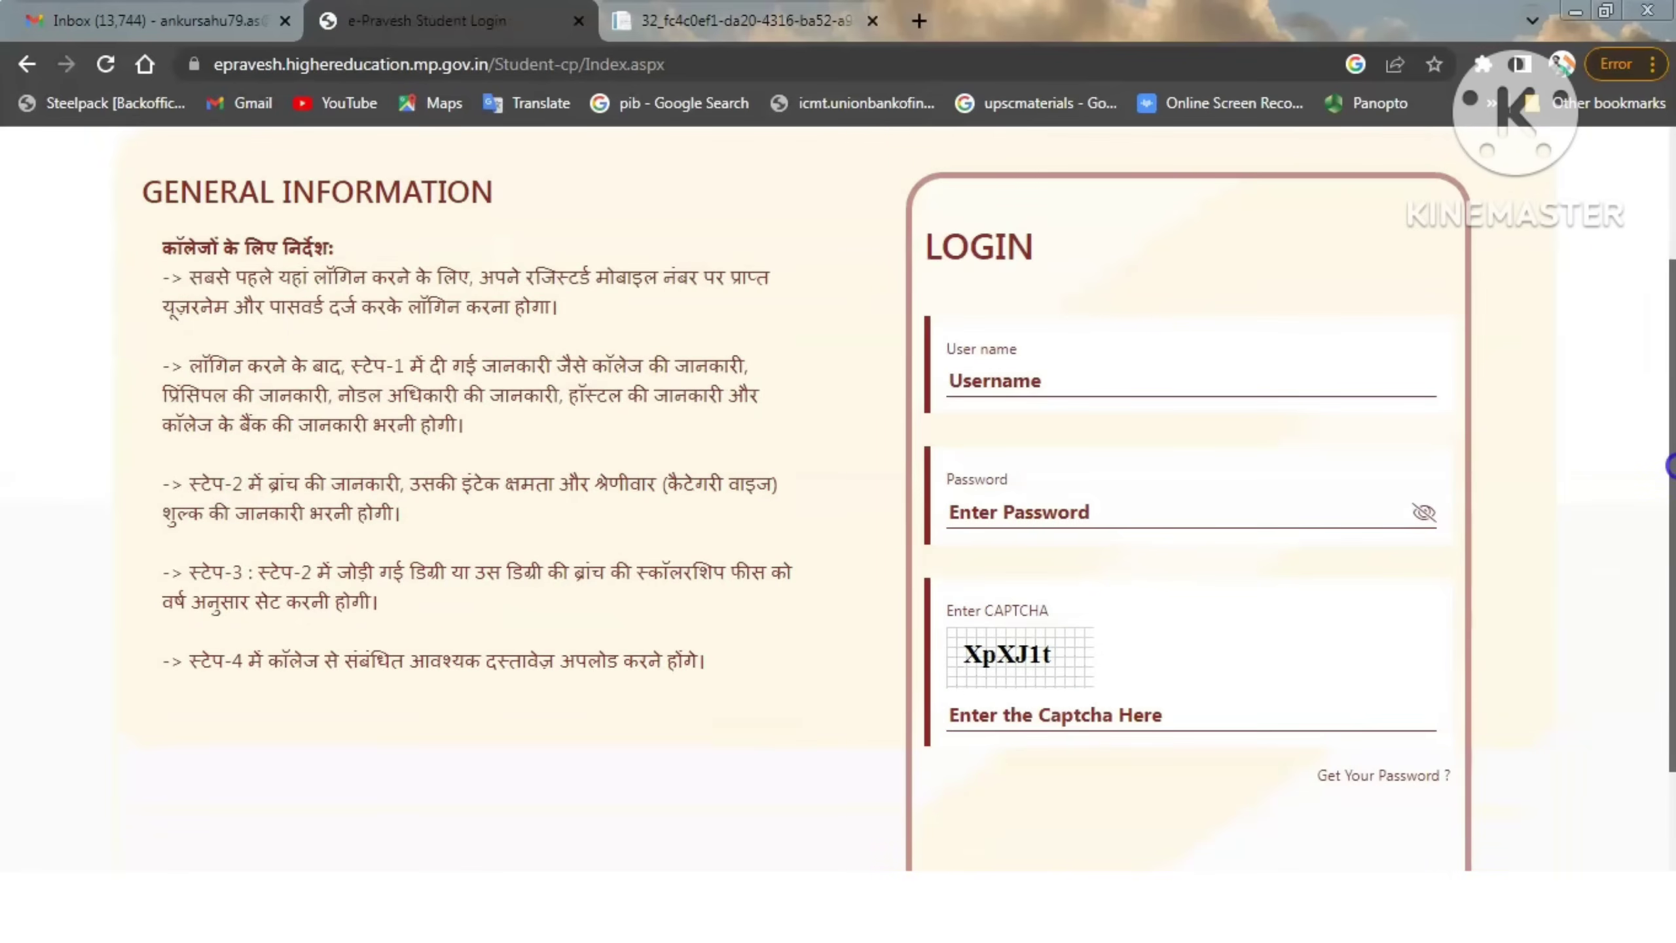
scroll(1670, 465, "down", 1)
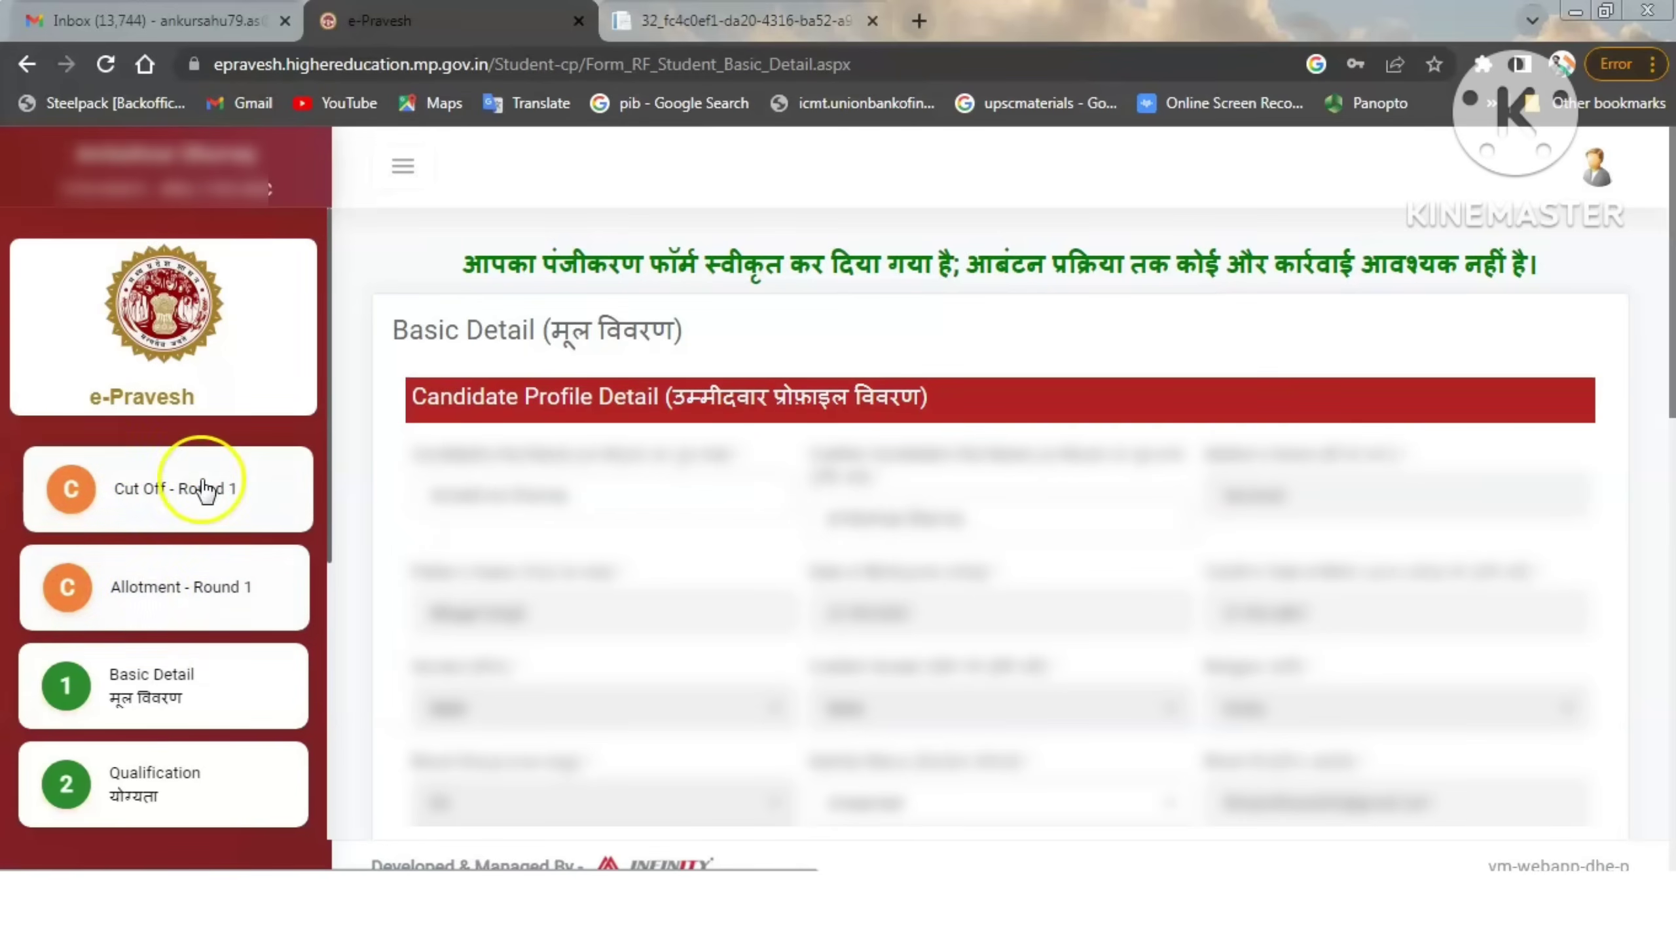
Step: Open the Round 1 cut-off and examine the college choices, percentages and the highlighted choice
left_click(184, 494)
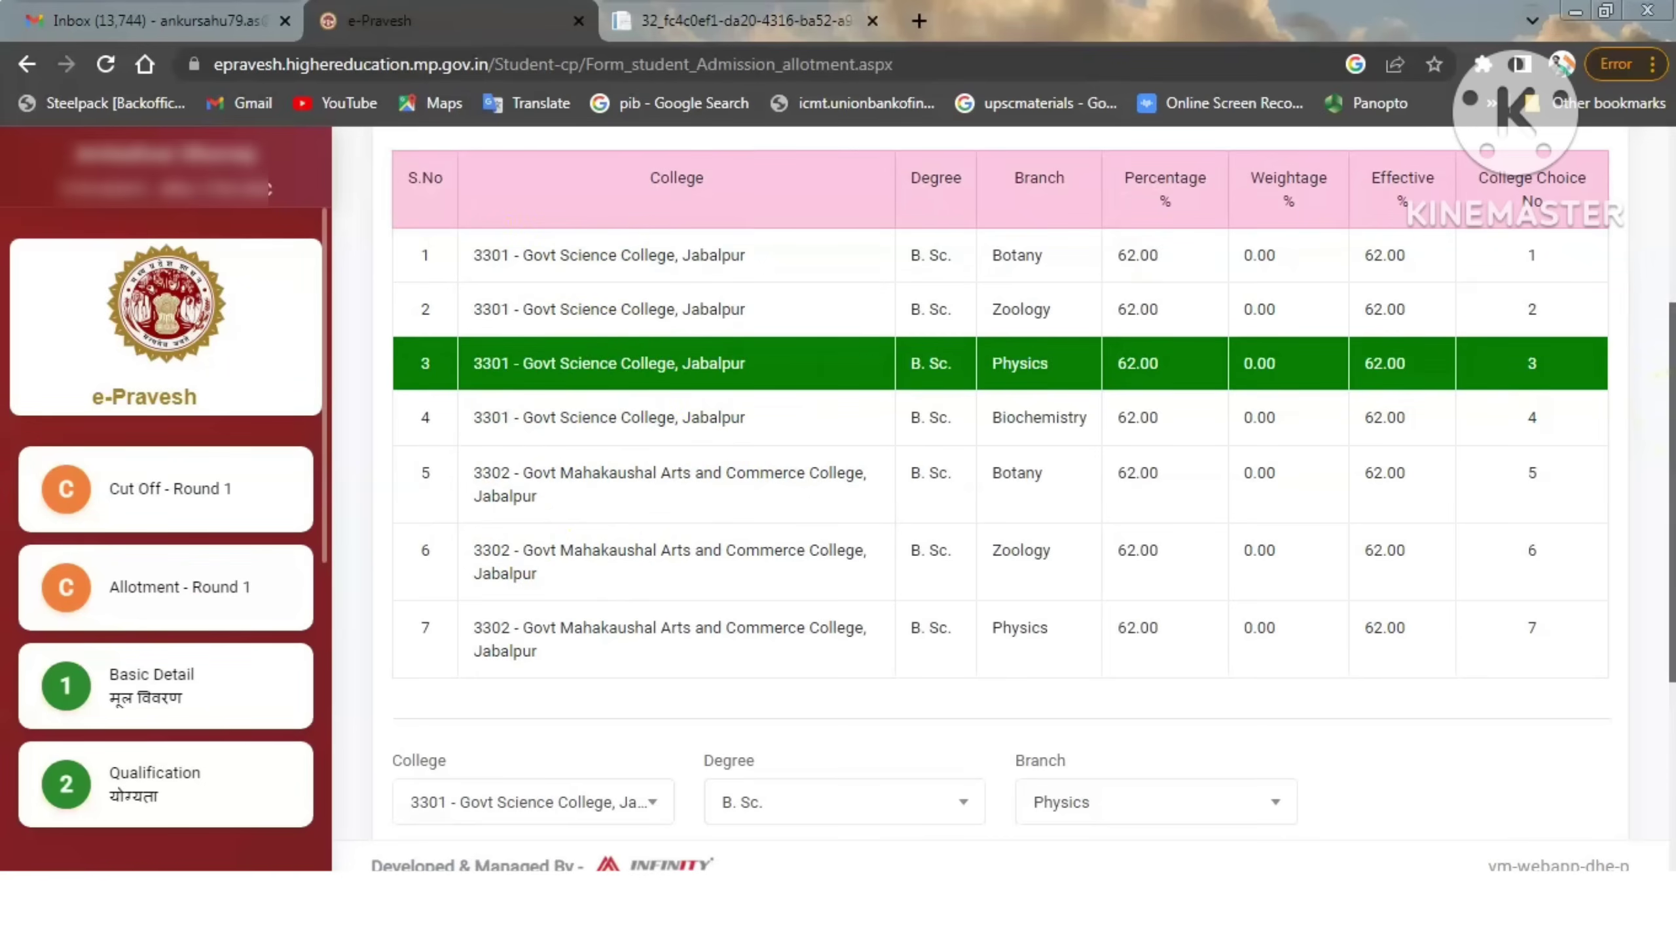
scroll(1671, 415, "down", 1)
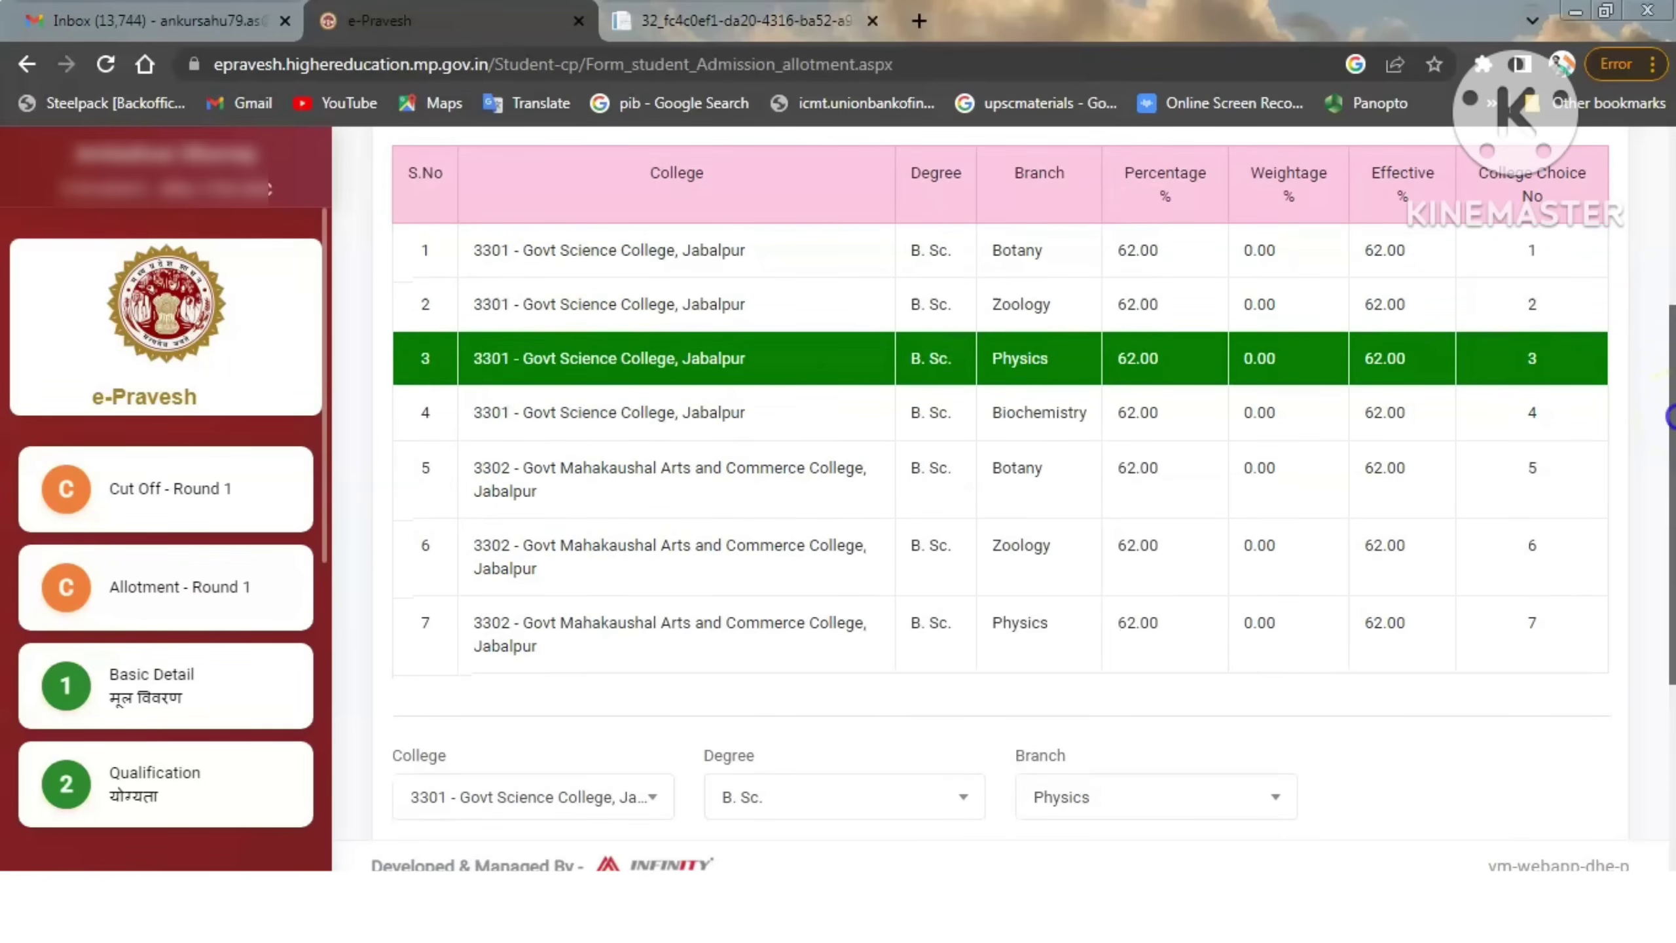
mouse_move(1670, 415)
left_mouse_down()
mouse_move(1671, 620)
mouse_move(1671, 437)
left_mouse_up()
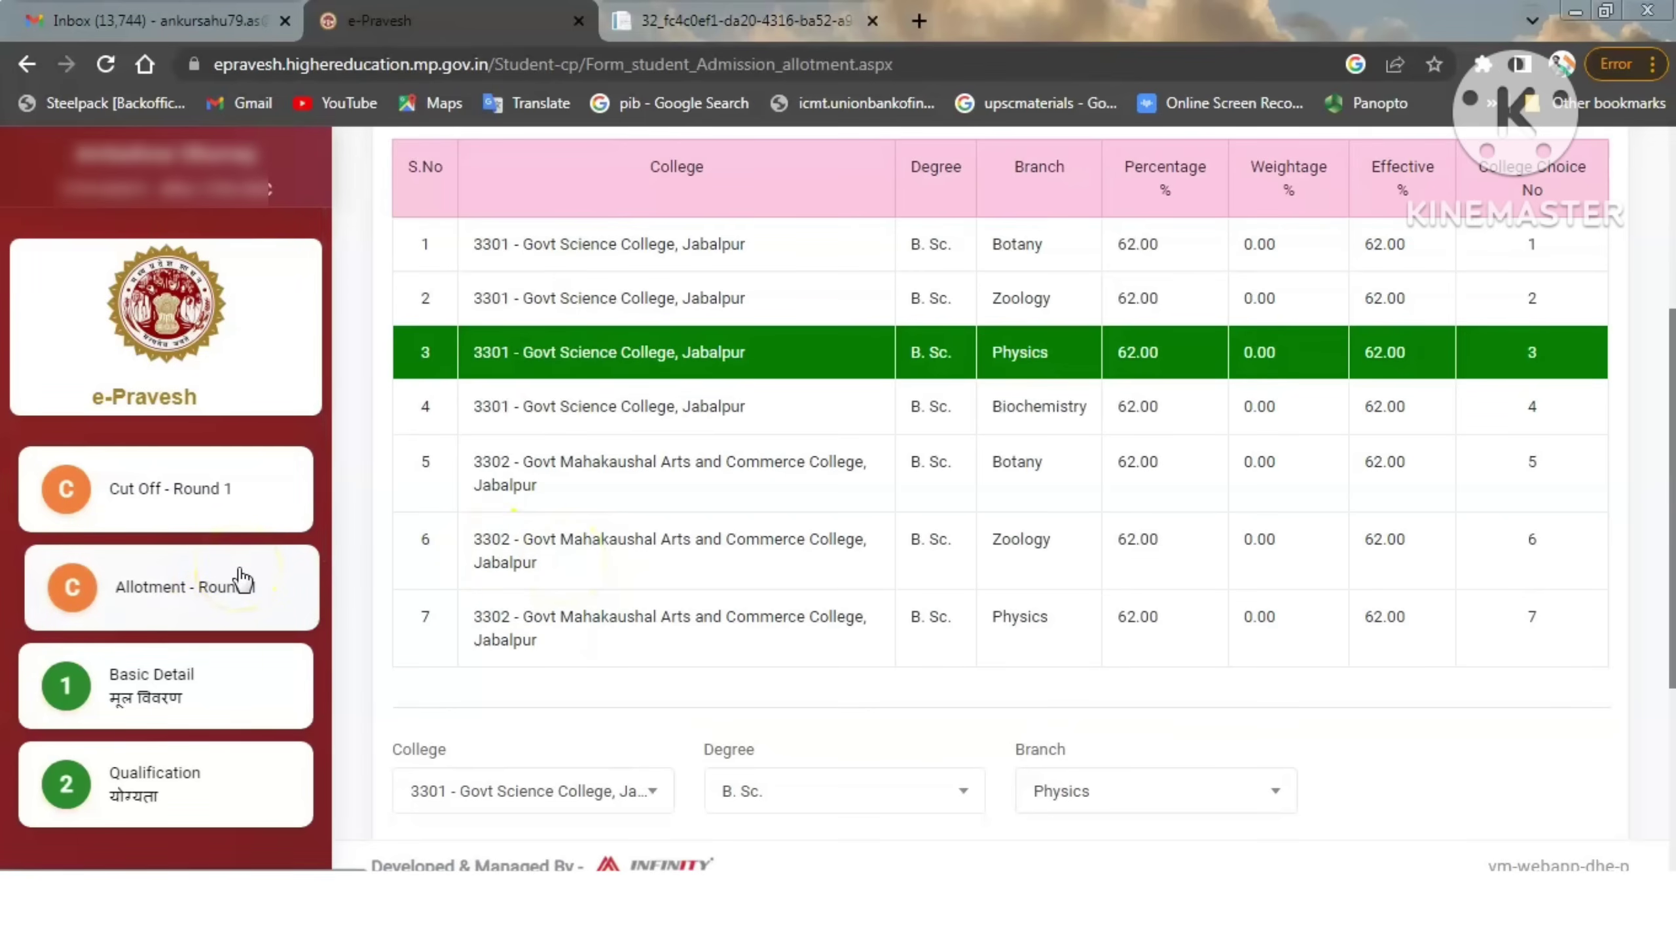
Step: Accept the Round 1 allotment with the declaration certified, and verify the acceptance with the OTP
left_click(170, 586)
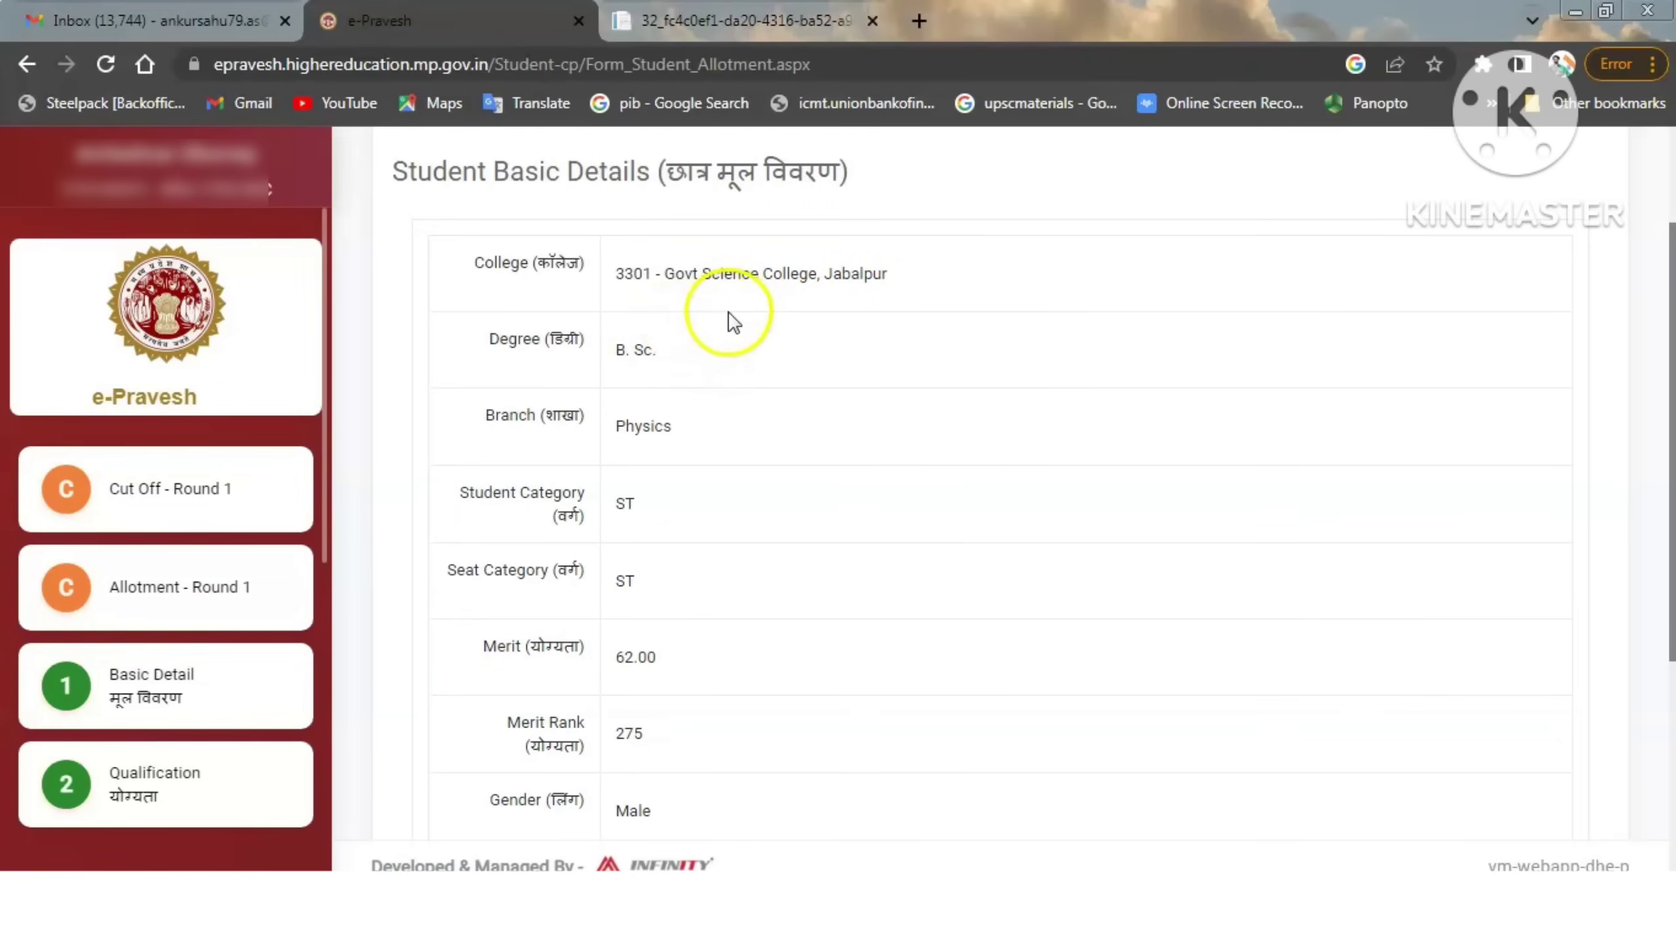
scroll(729, 318, "down", 5)
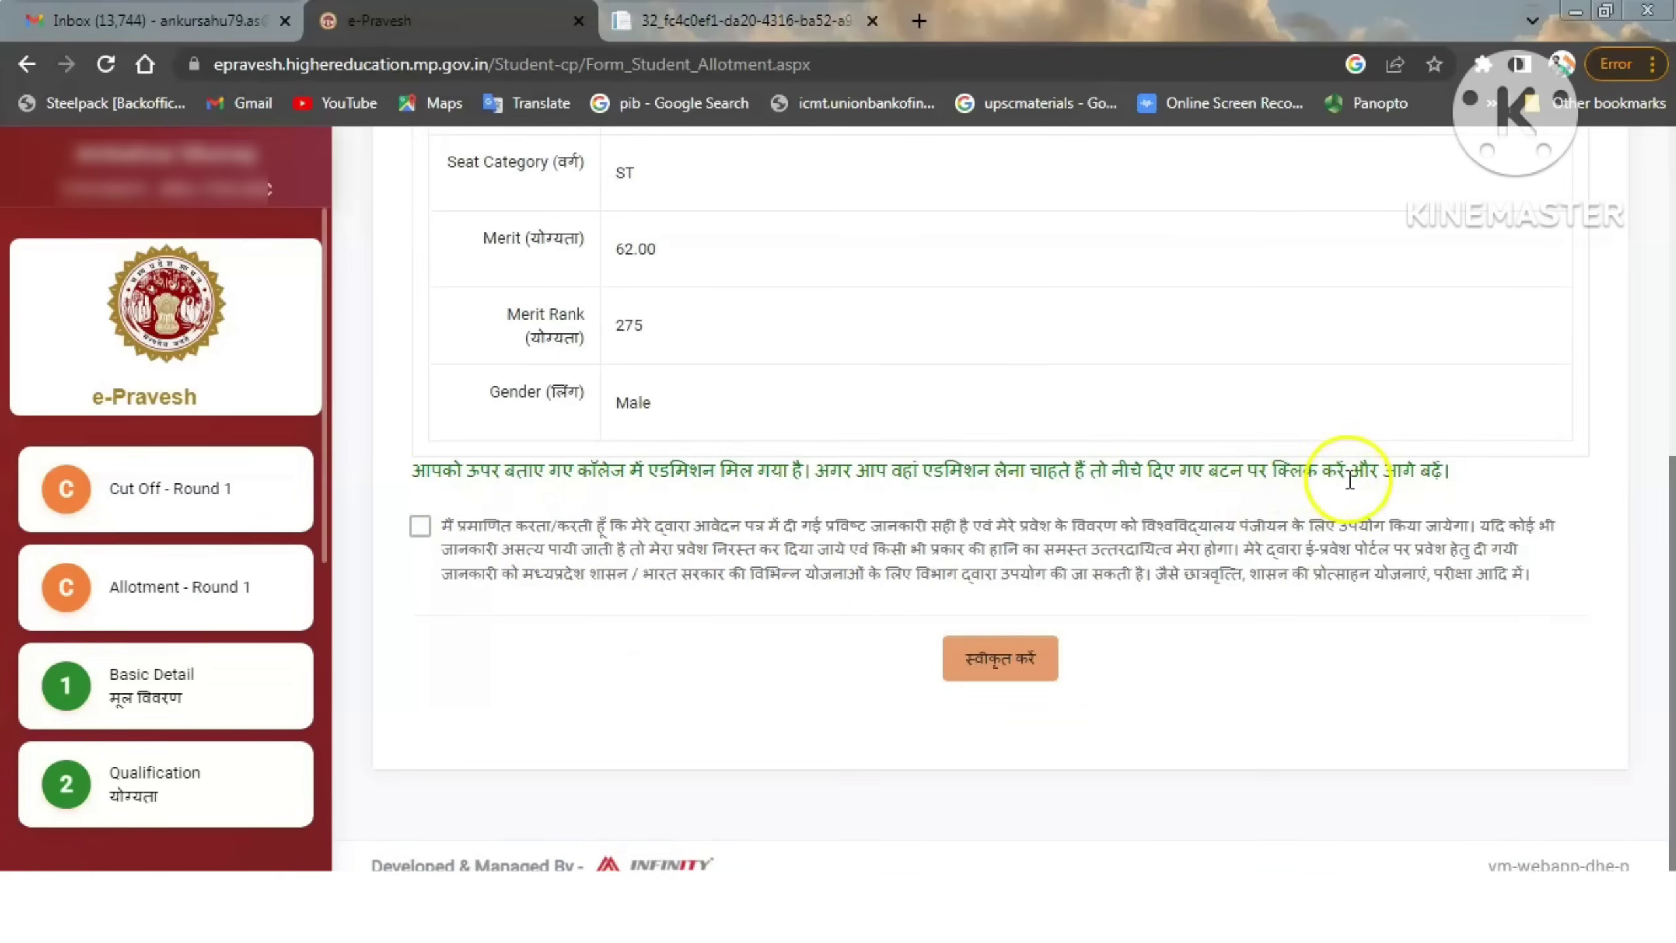
left_click(422, 531)
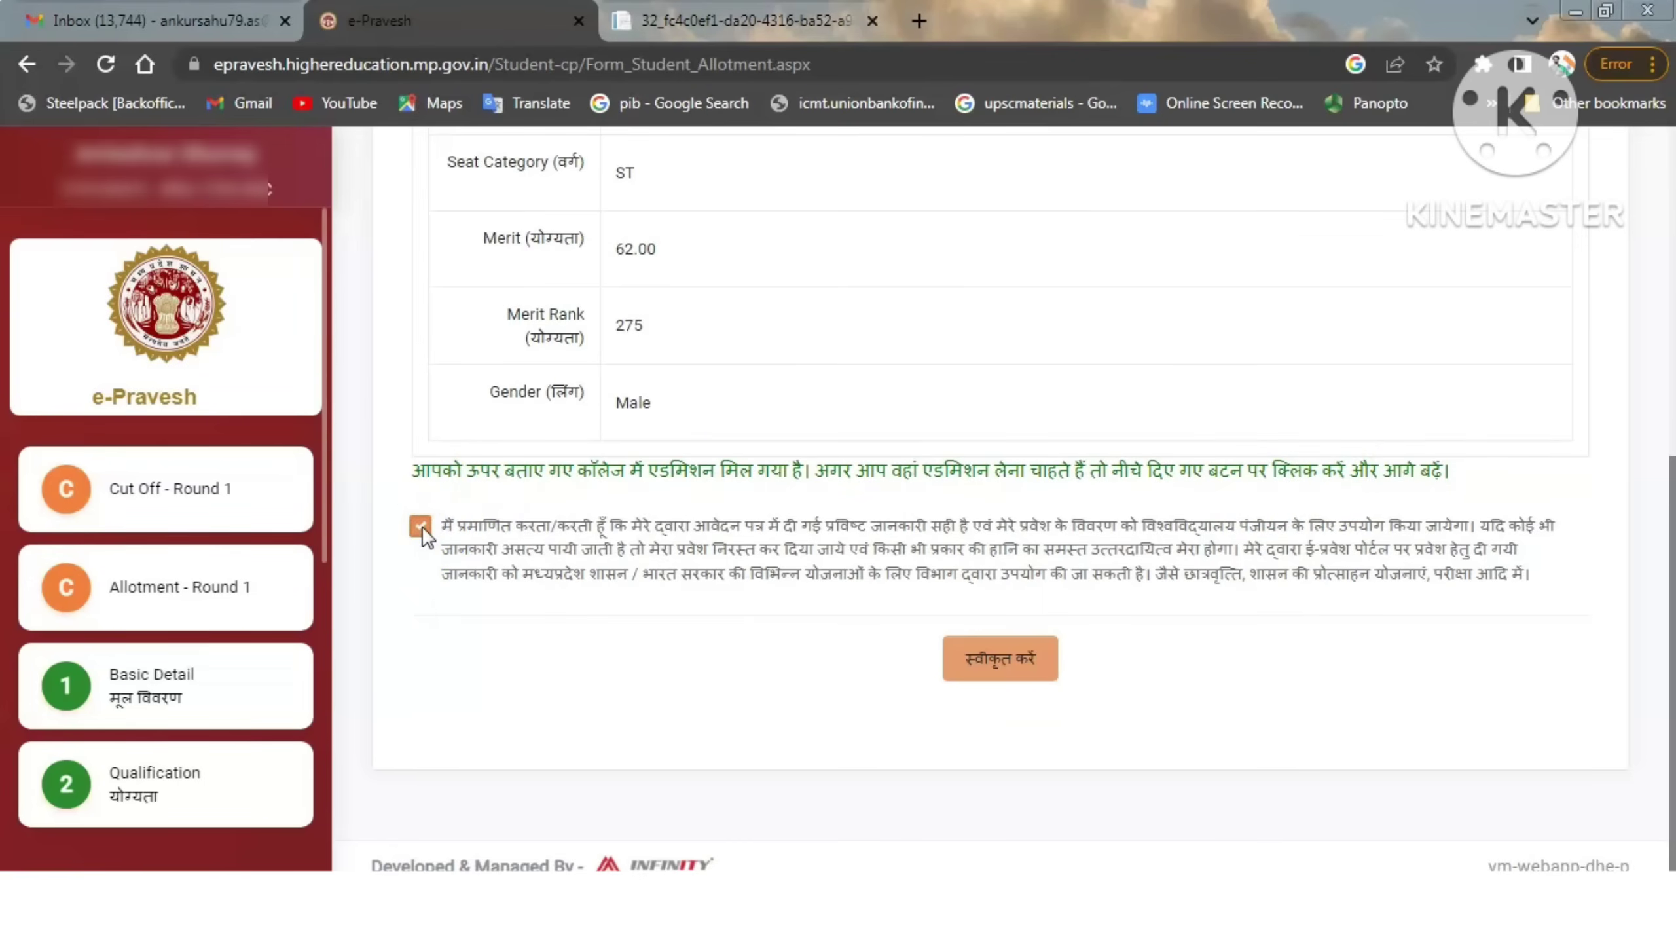
left_click(1001, 674)
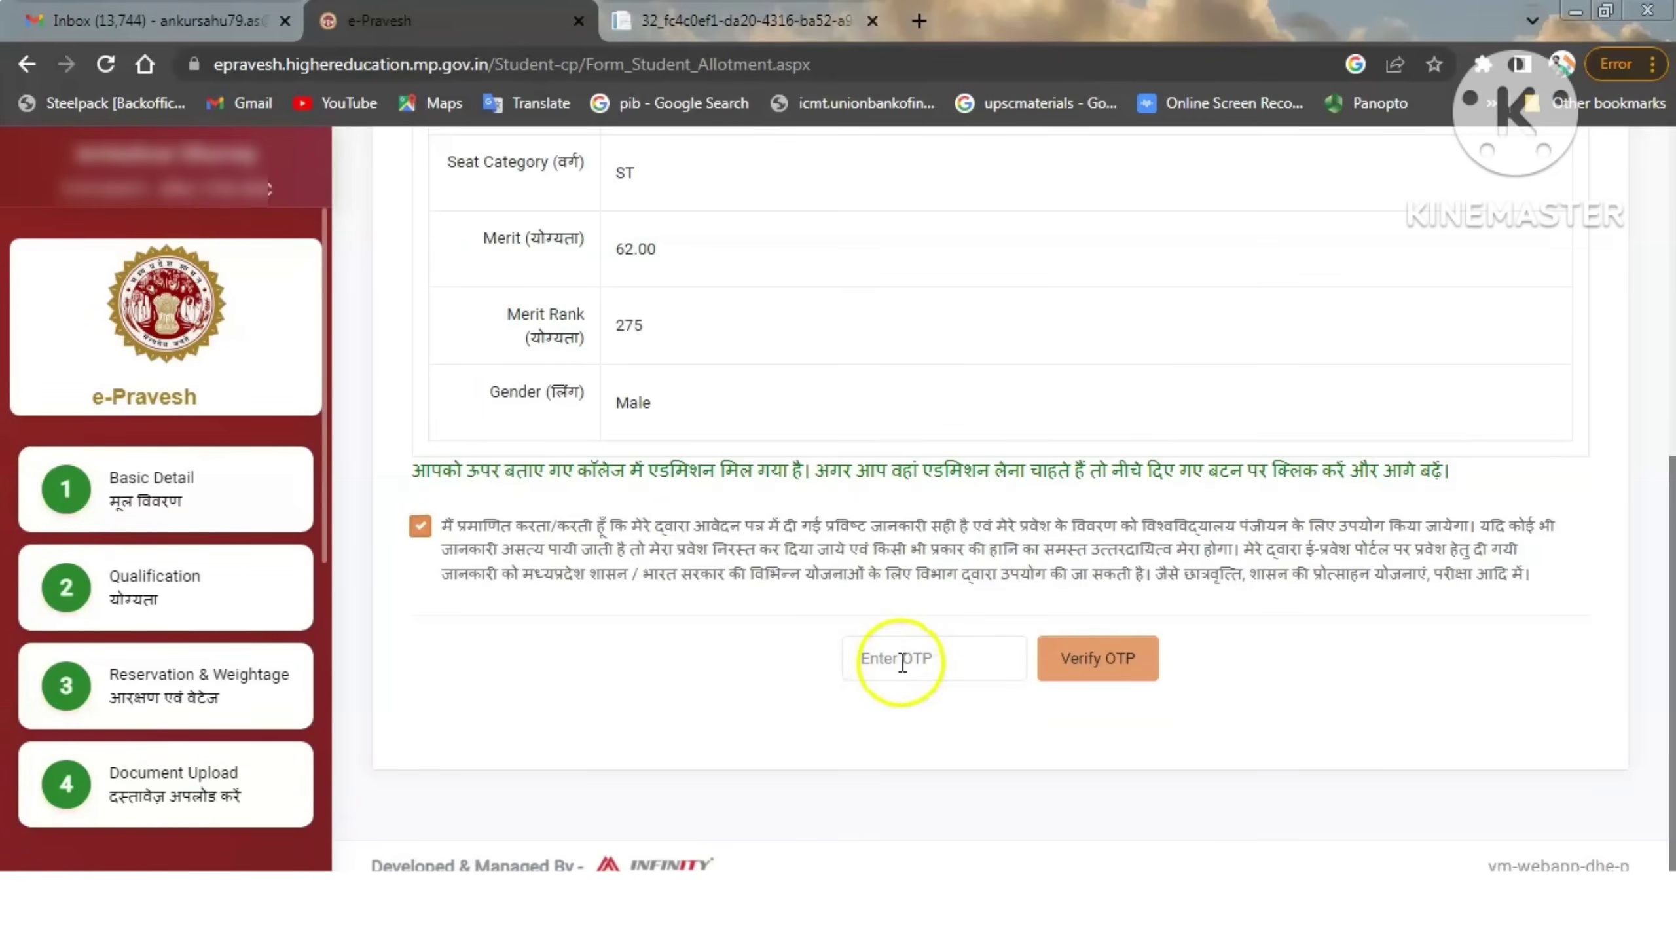
left_click(1107, 660)
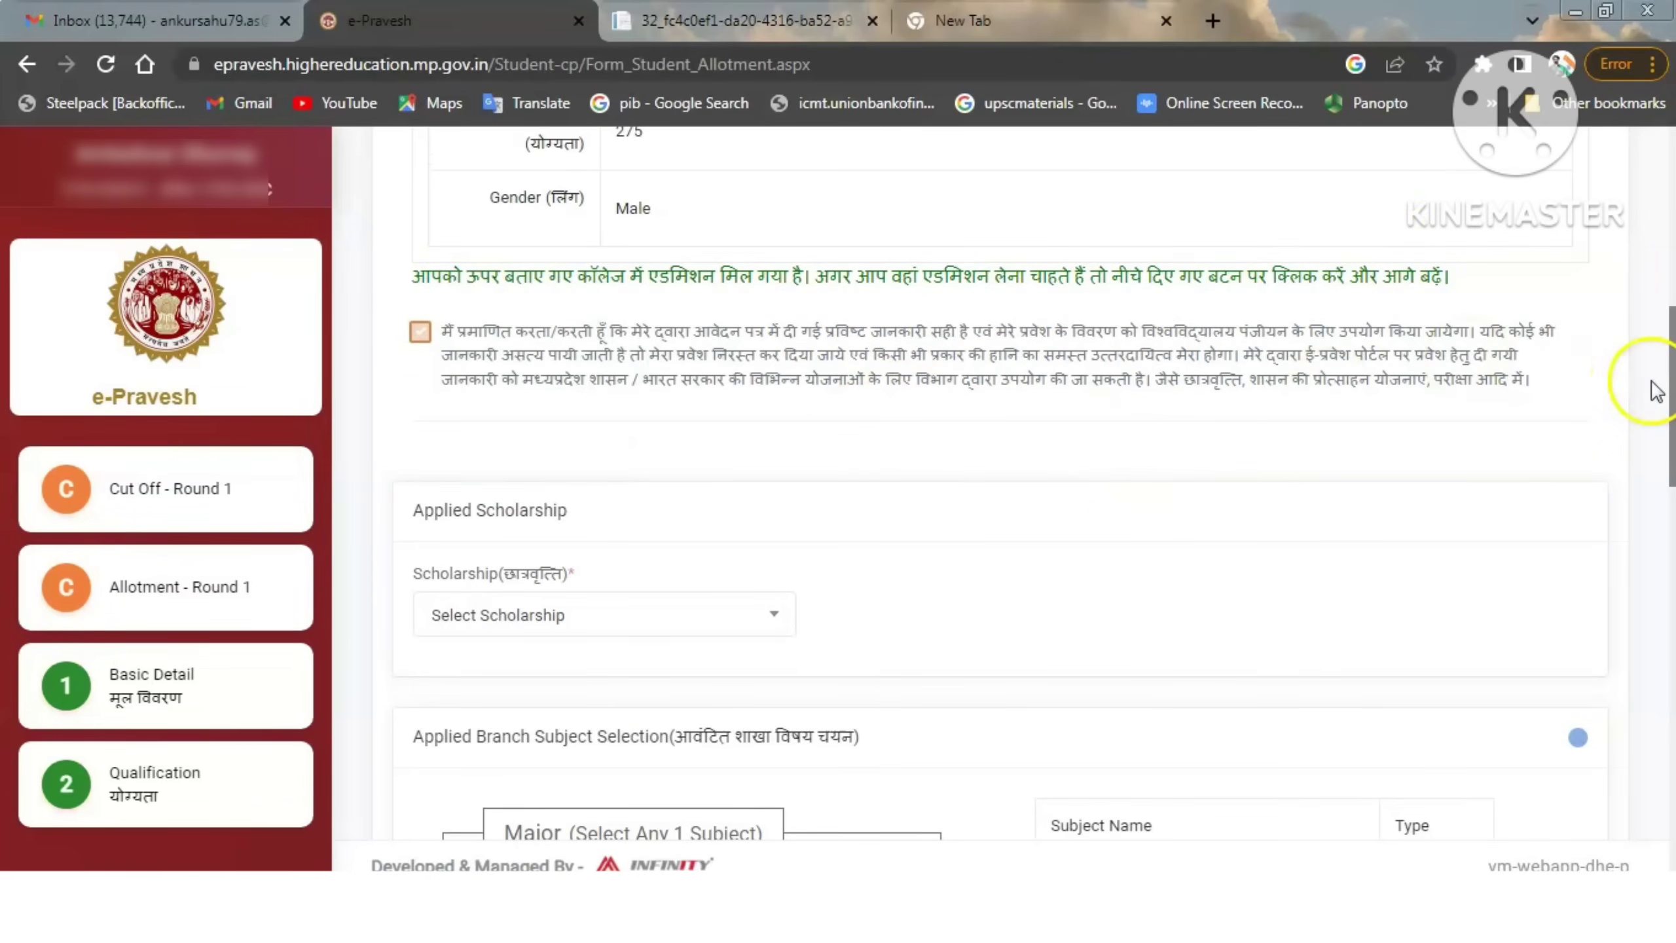
Step: Choose मुख्यमंत्री जनकल्याण (शिक्षा प्रोत्साहन योजना) as the applied scholarship and mark the declaration on the parents' unorganised-worker registration
left_click_drag(1666, 363, 1670, 421)
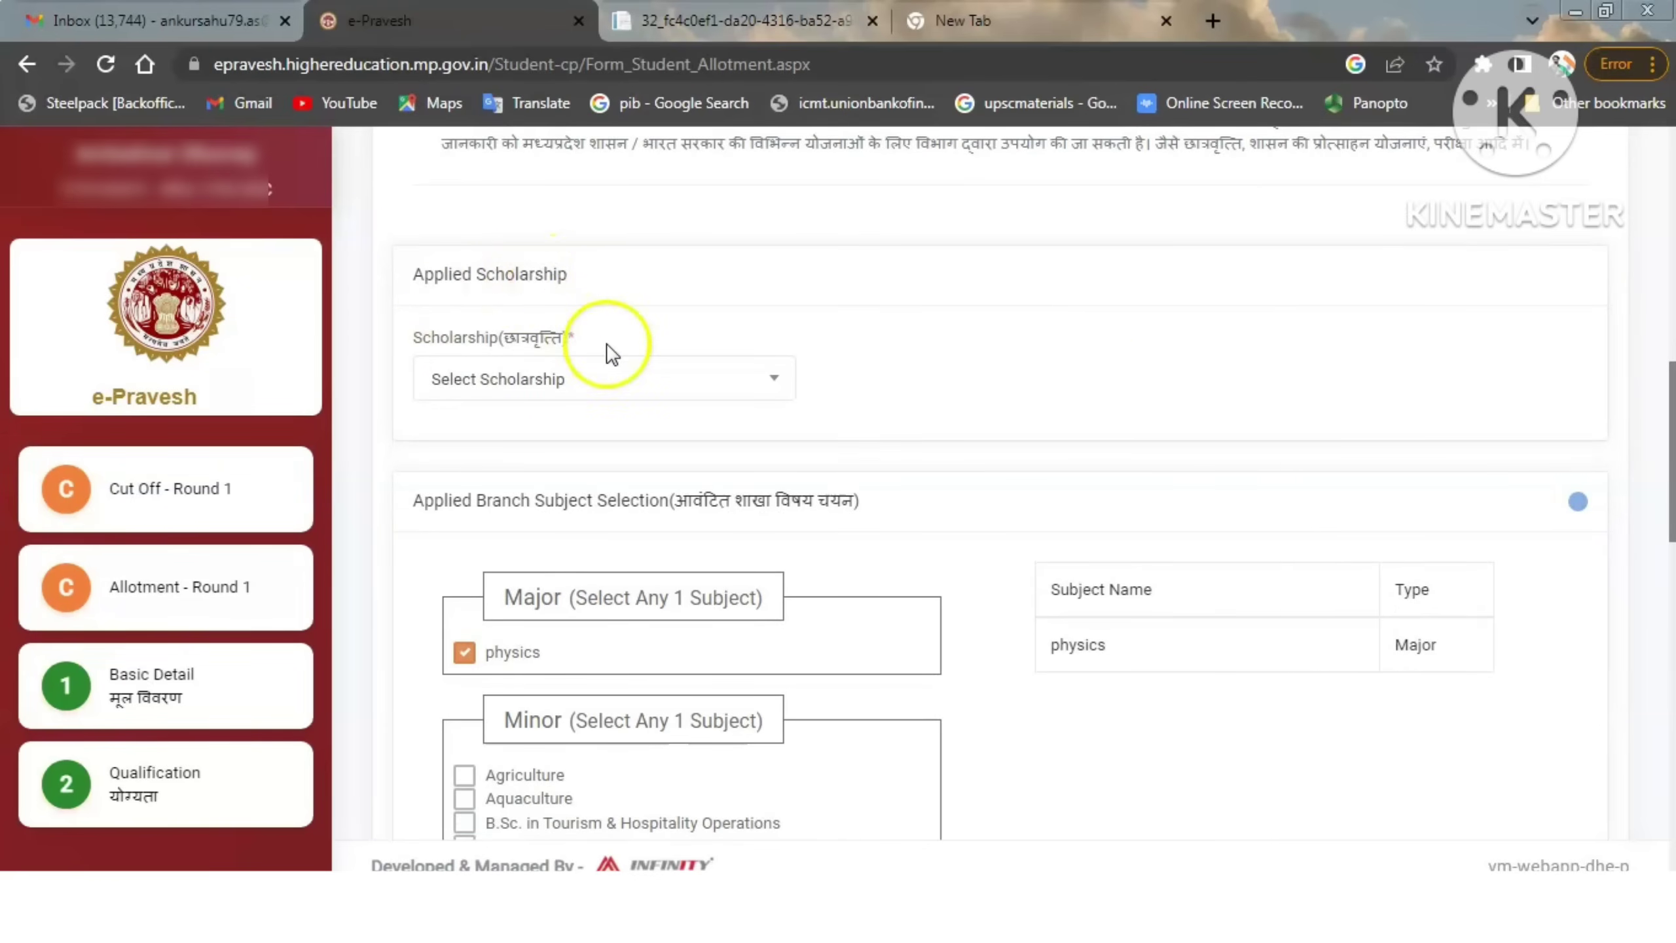
left_click(559, 379)
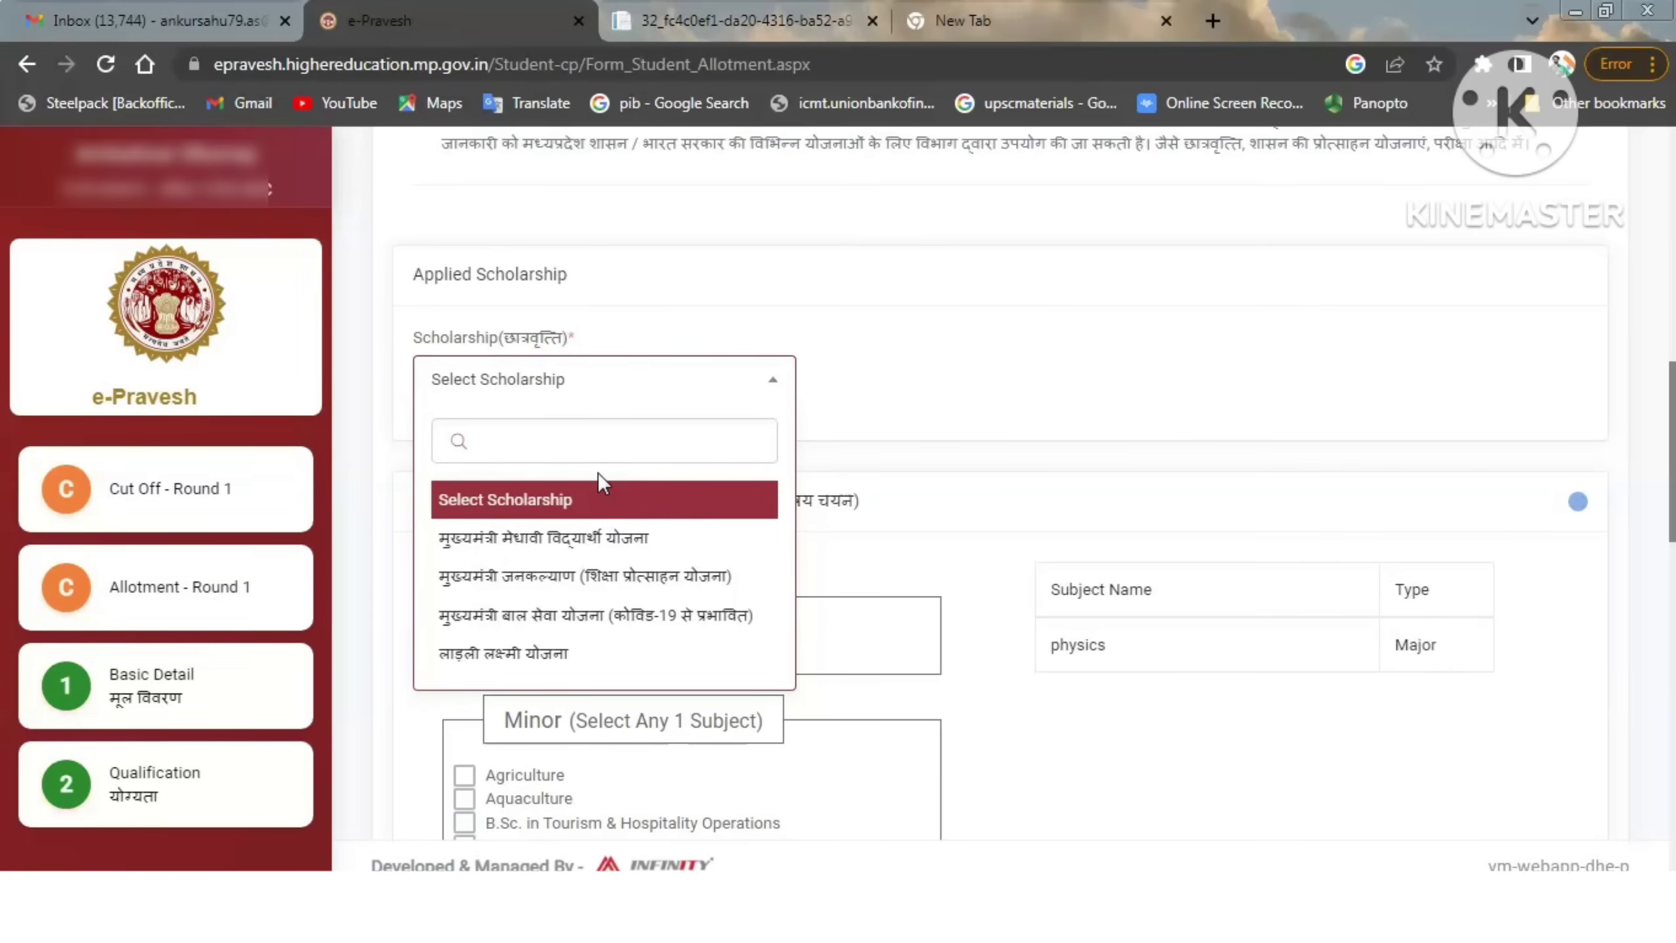
left_click(536, 587)
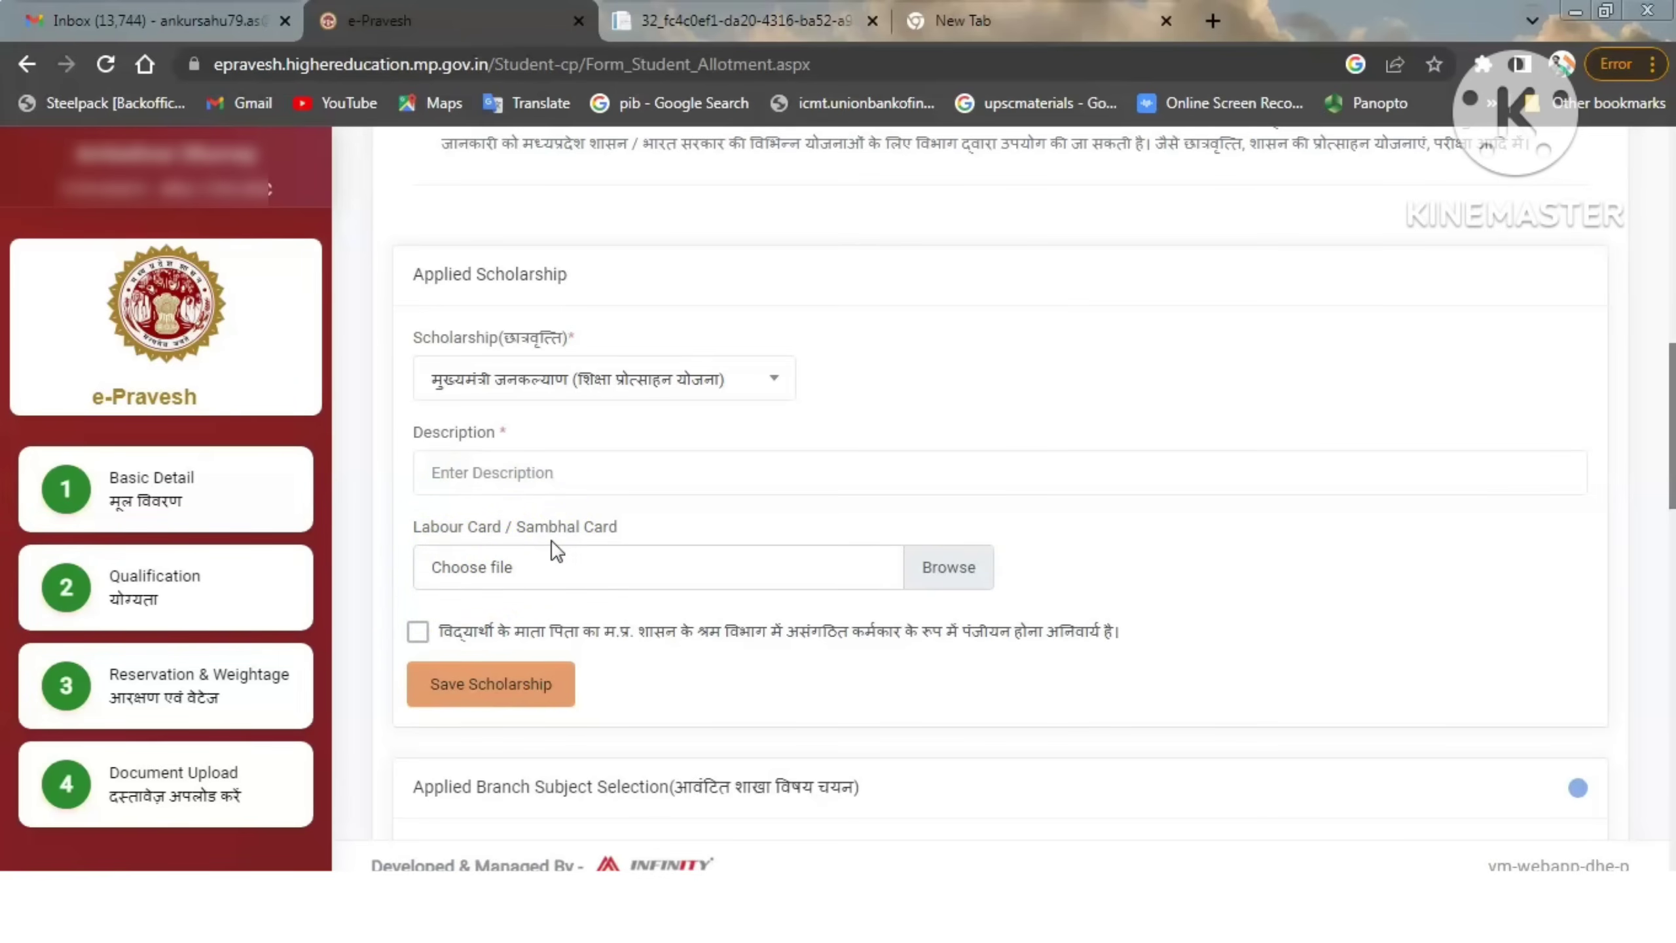
left_click(579, 560)
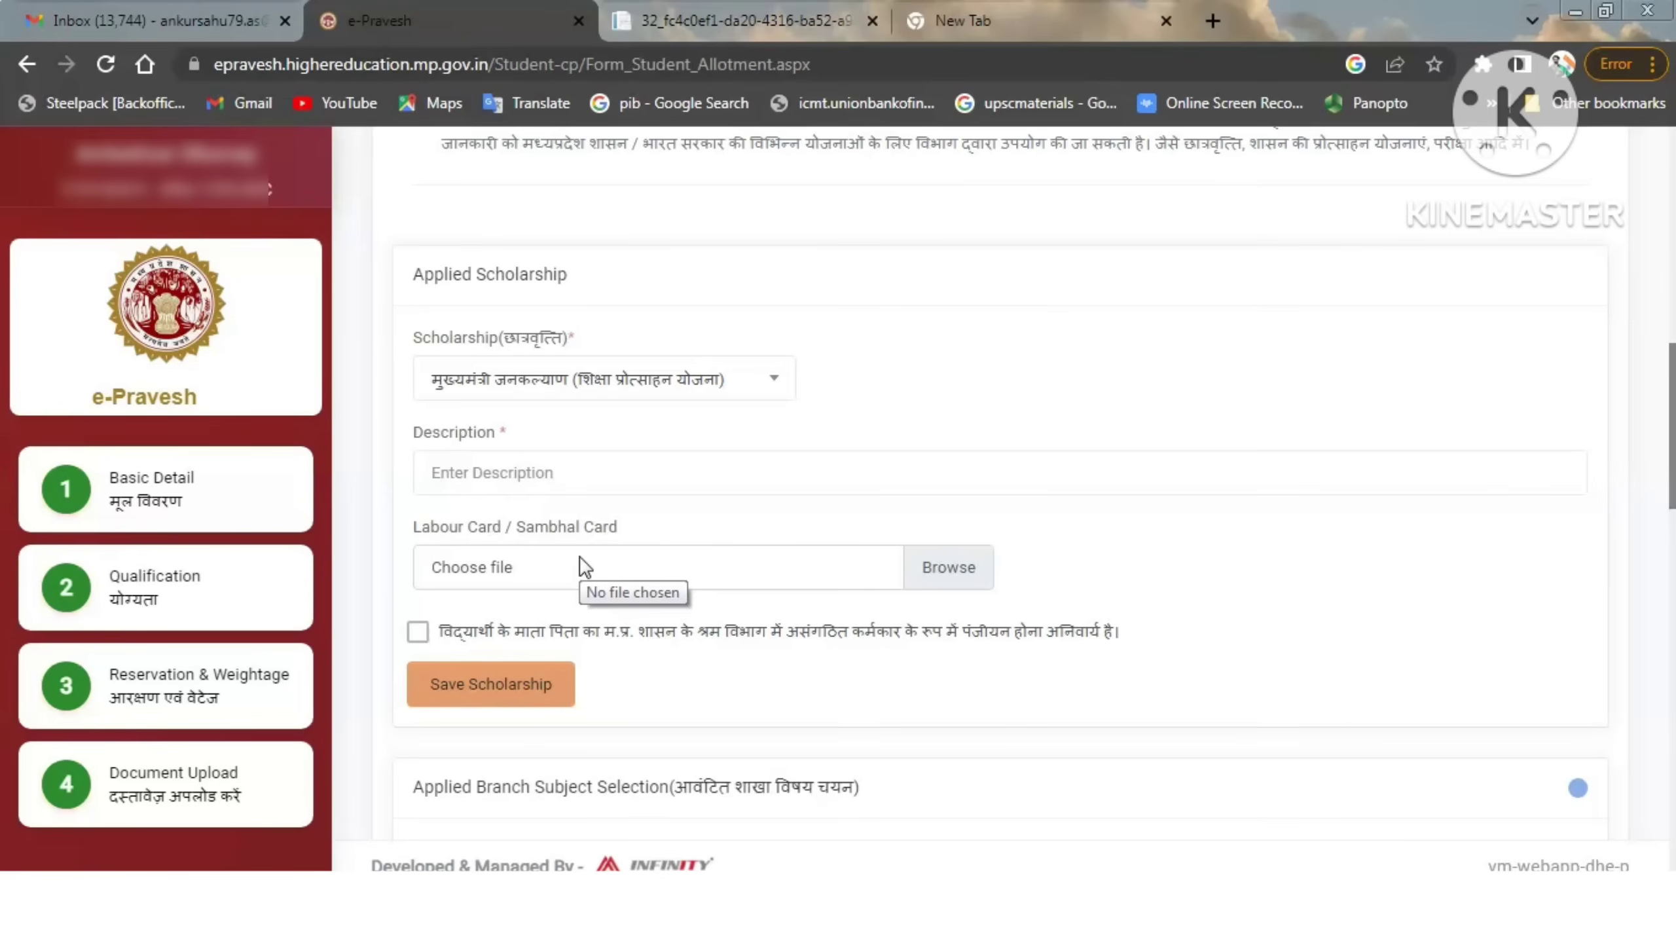
left_click(448, 566)
left_click(949, 566)
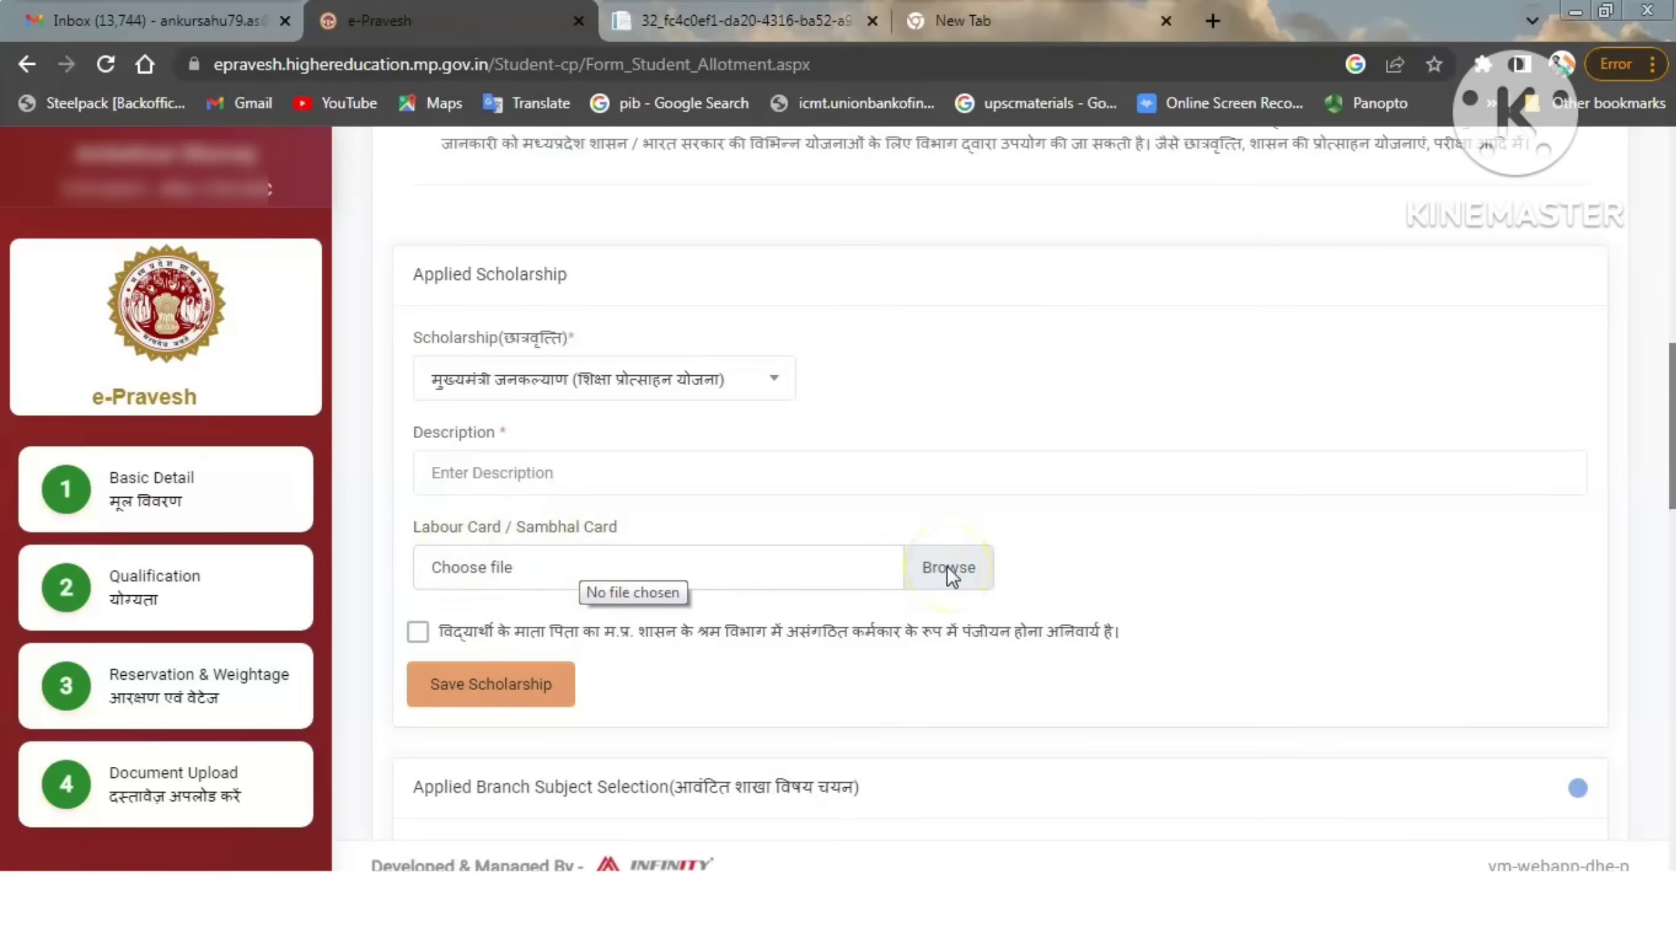
left_click(416, 634)
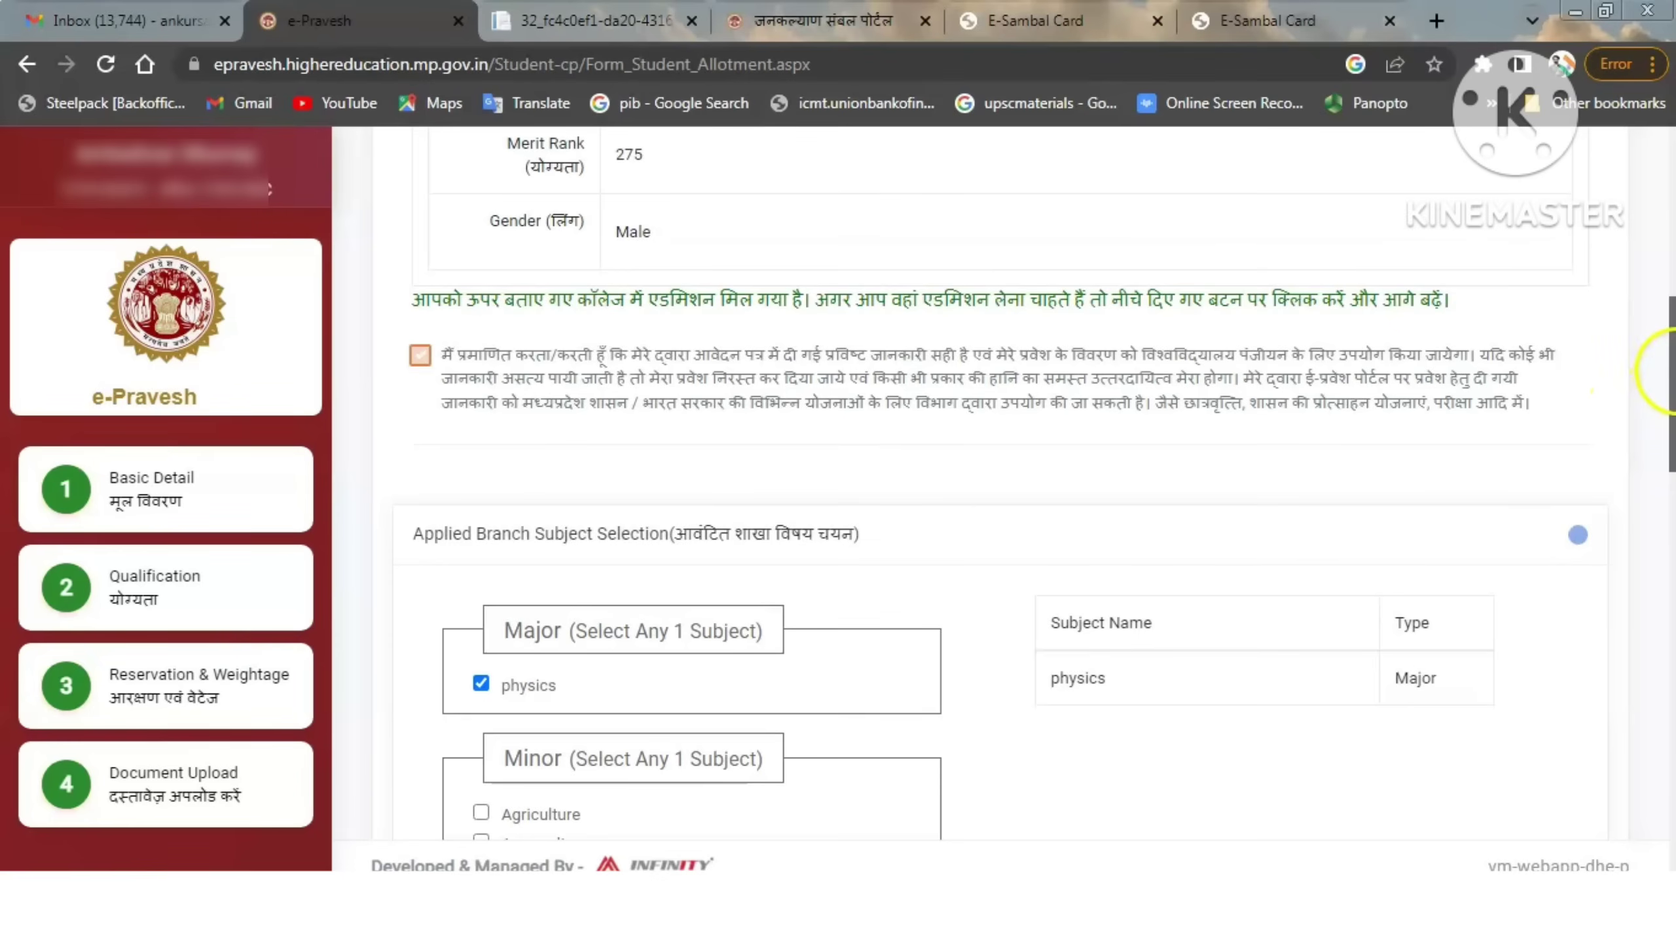
Step: Select biotechnology as the minor subject and Physical Education as the MDC subject for the allotted branch
left_click_drag(1672, 372, 1673, 446)
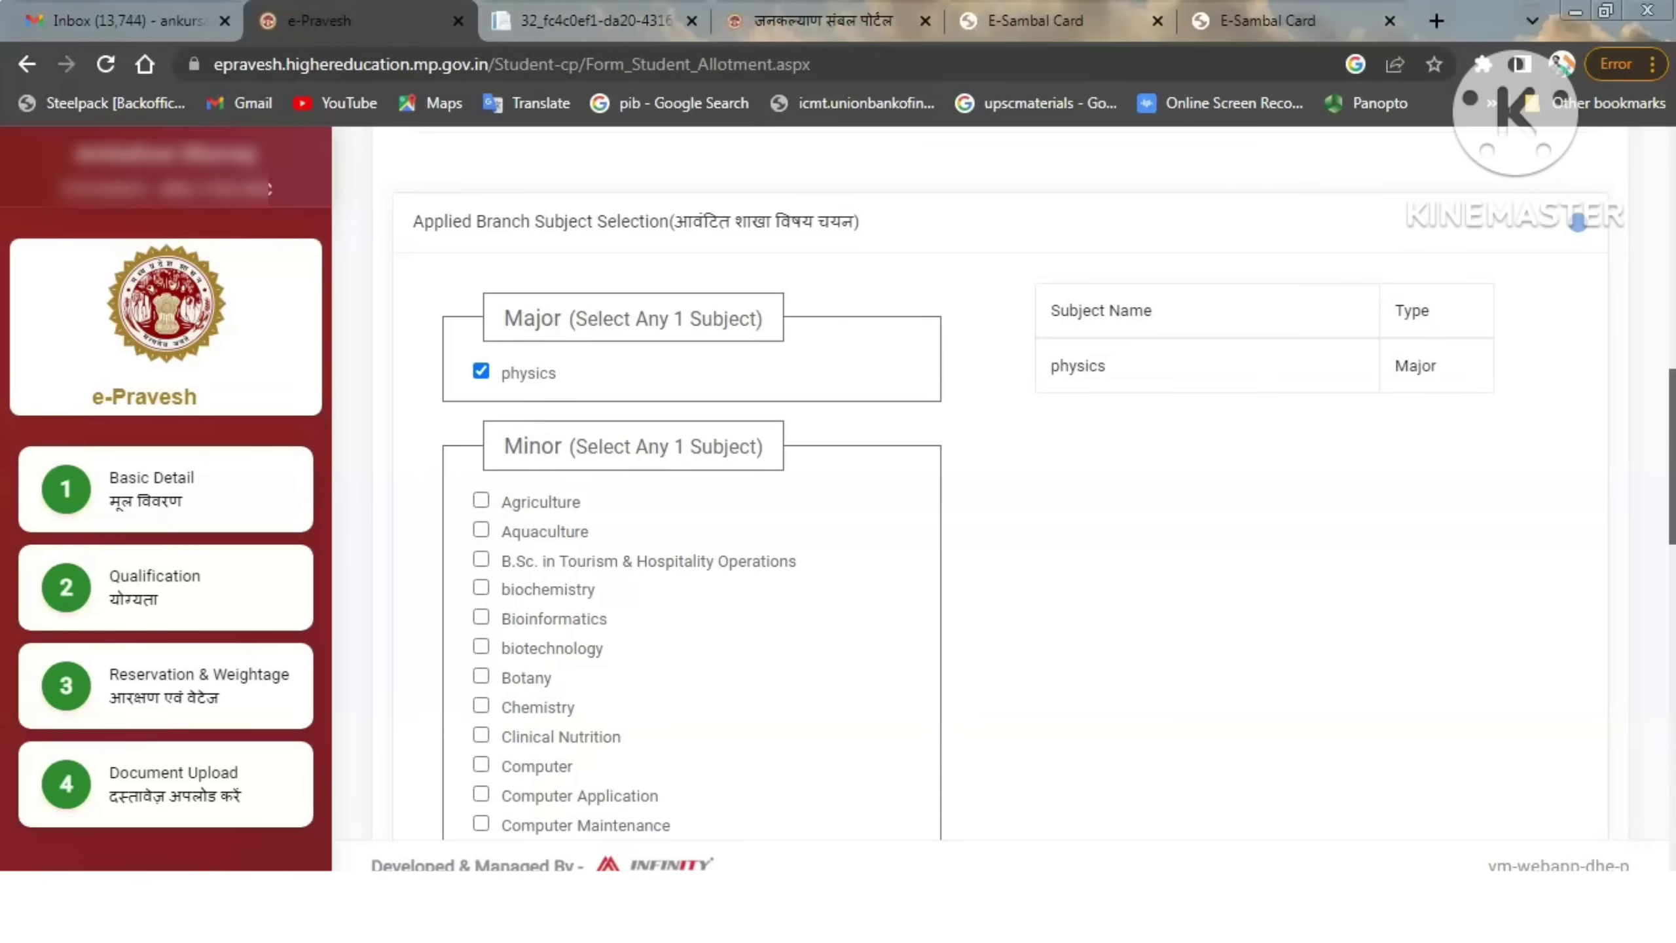
left_click_drag(1673, 455, 1673, 476)
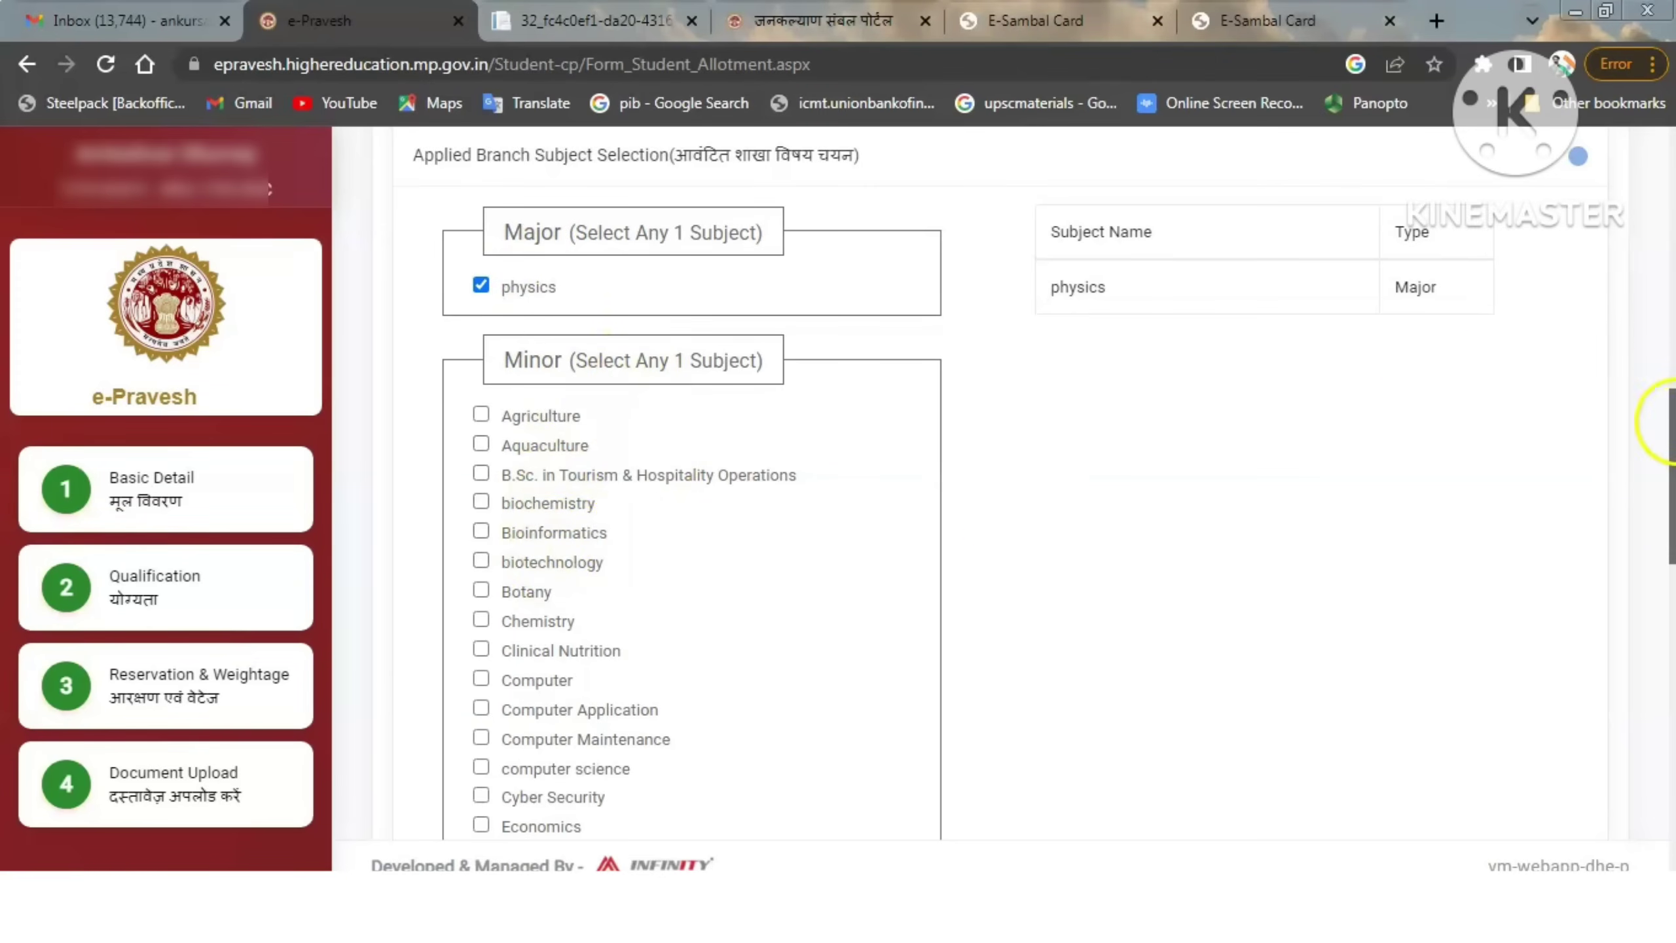
mouse_move(1671, 449)
left_mouse_down()
mouse_move(1673, 555)
mouse_move(1670, 455)
left_mouse_up()
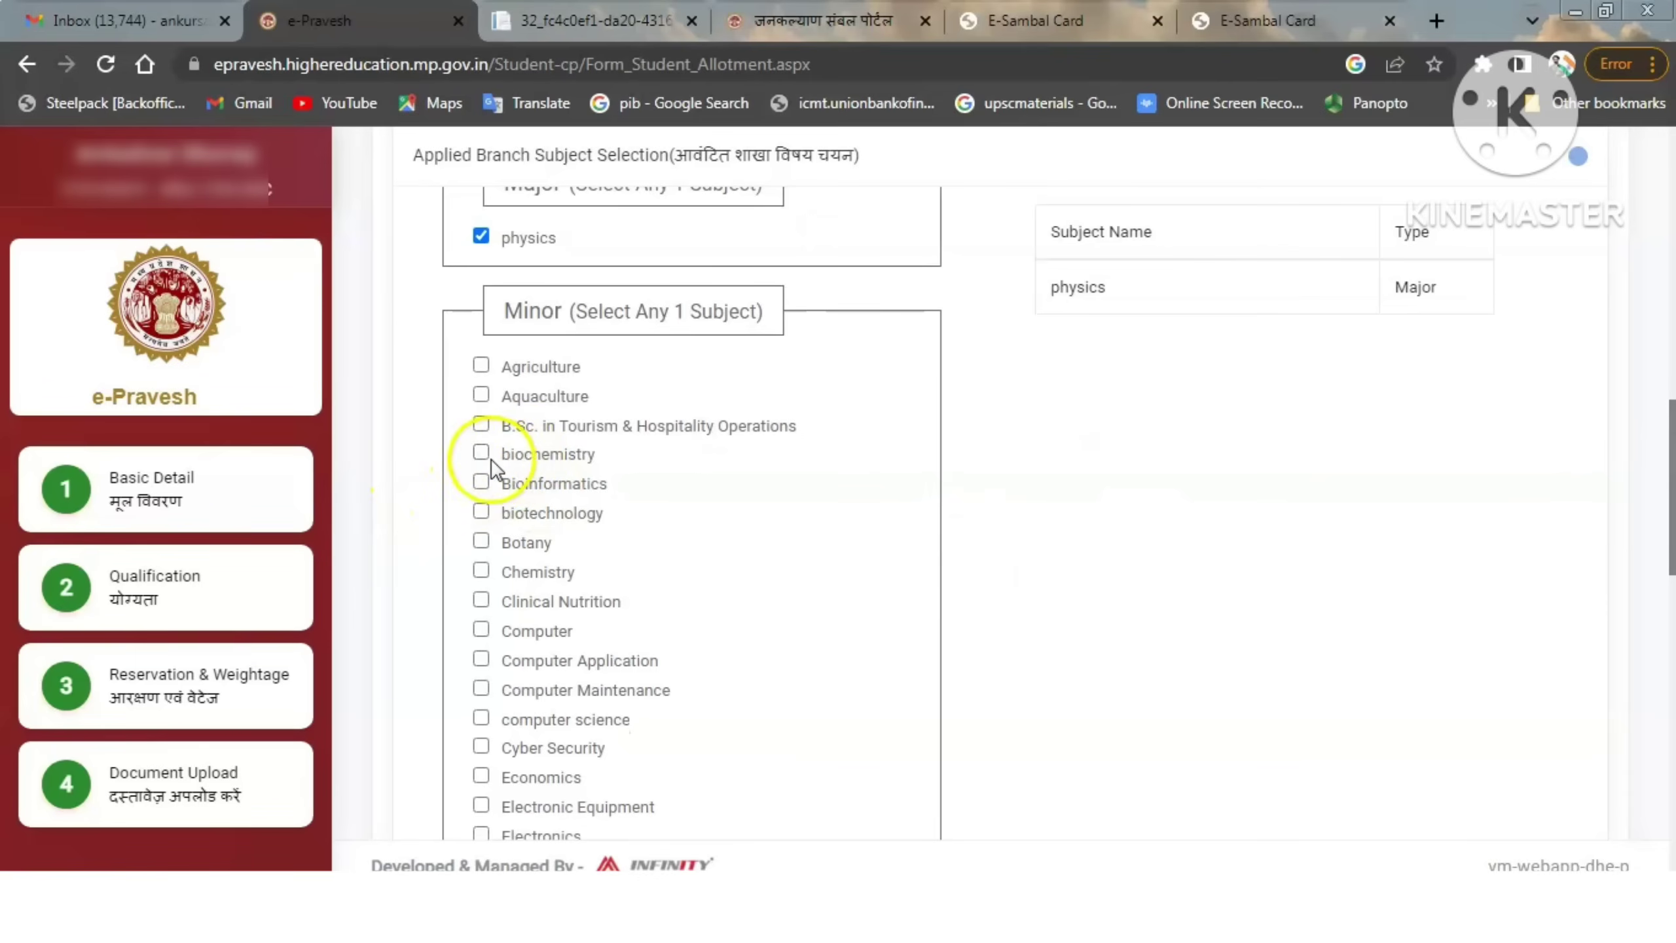
left_click(481, 510)
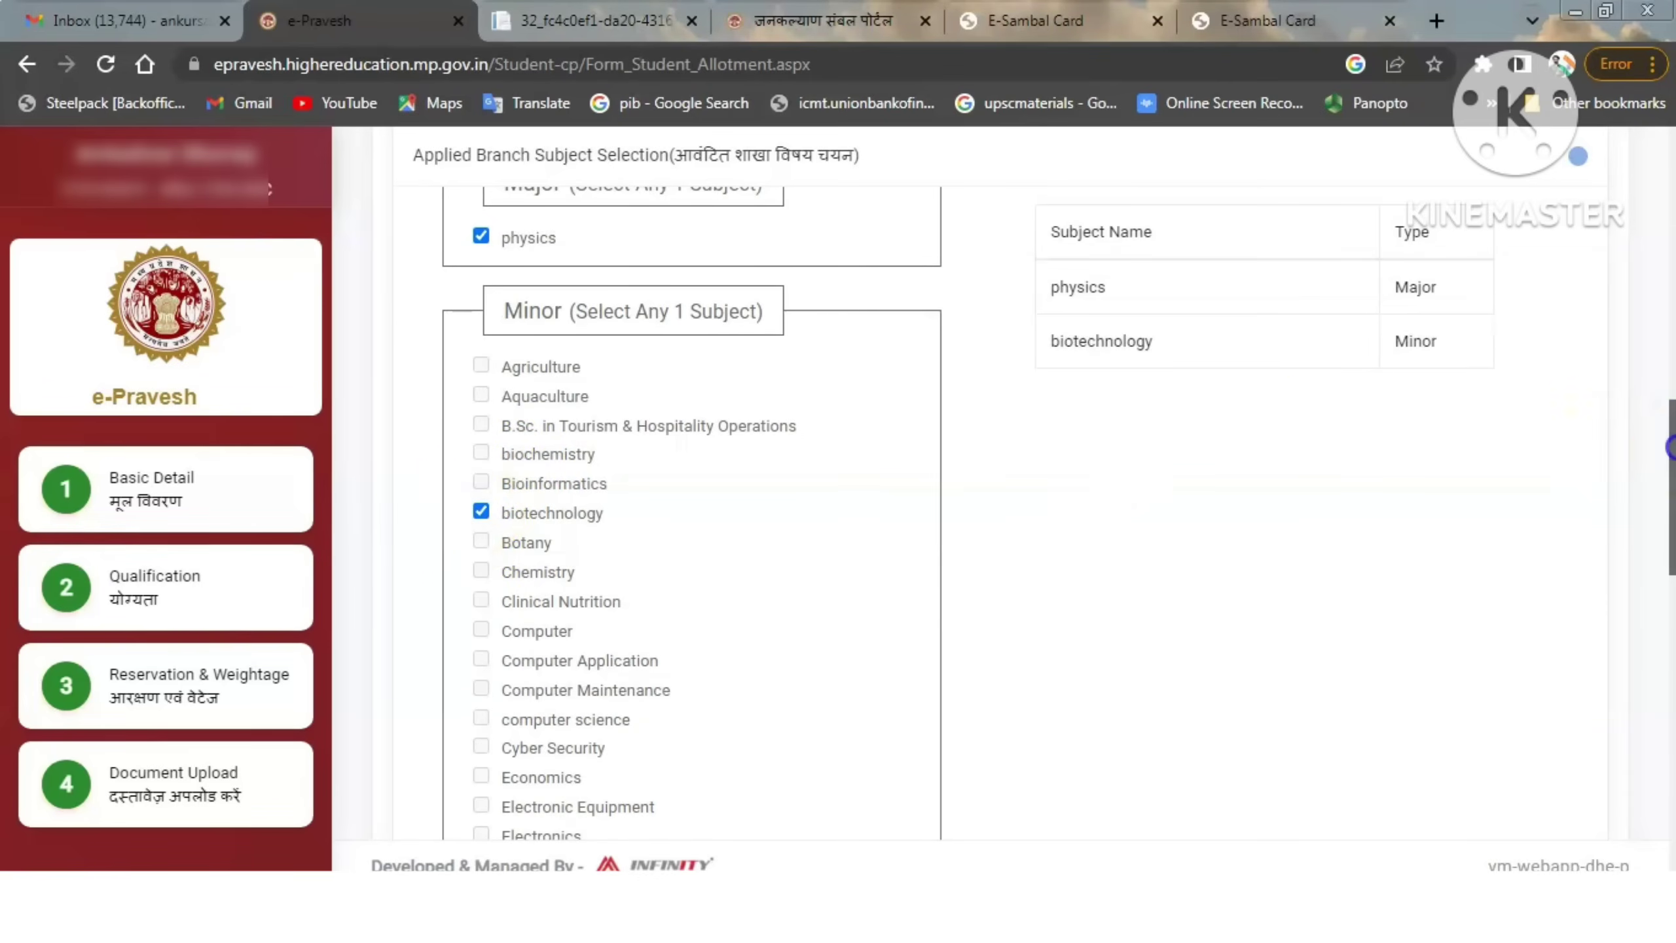
left_click_drag(1670, 488, 1669, 729)
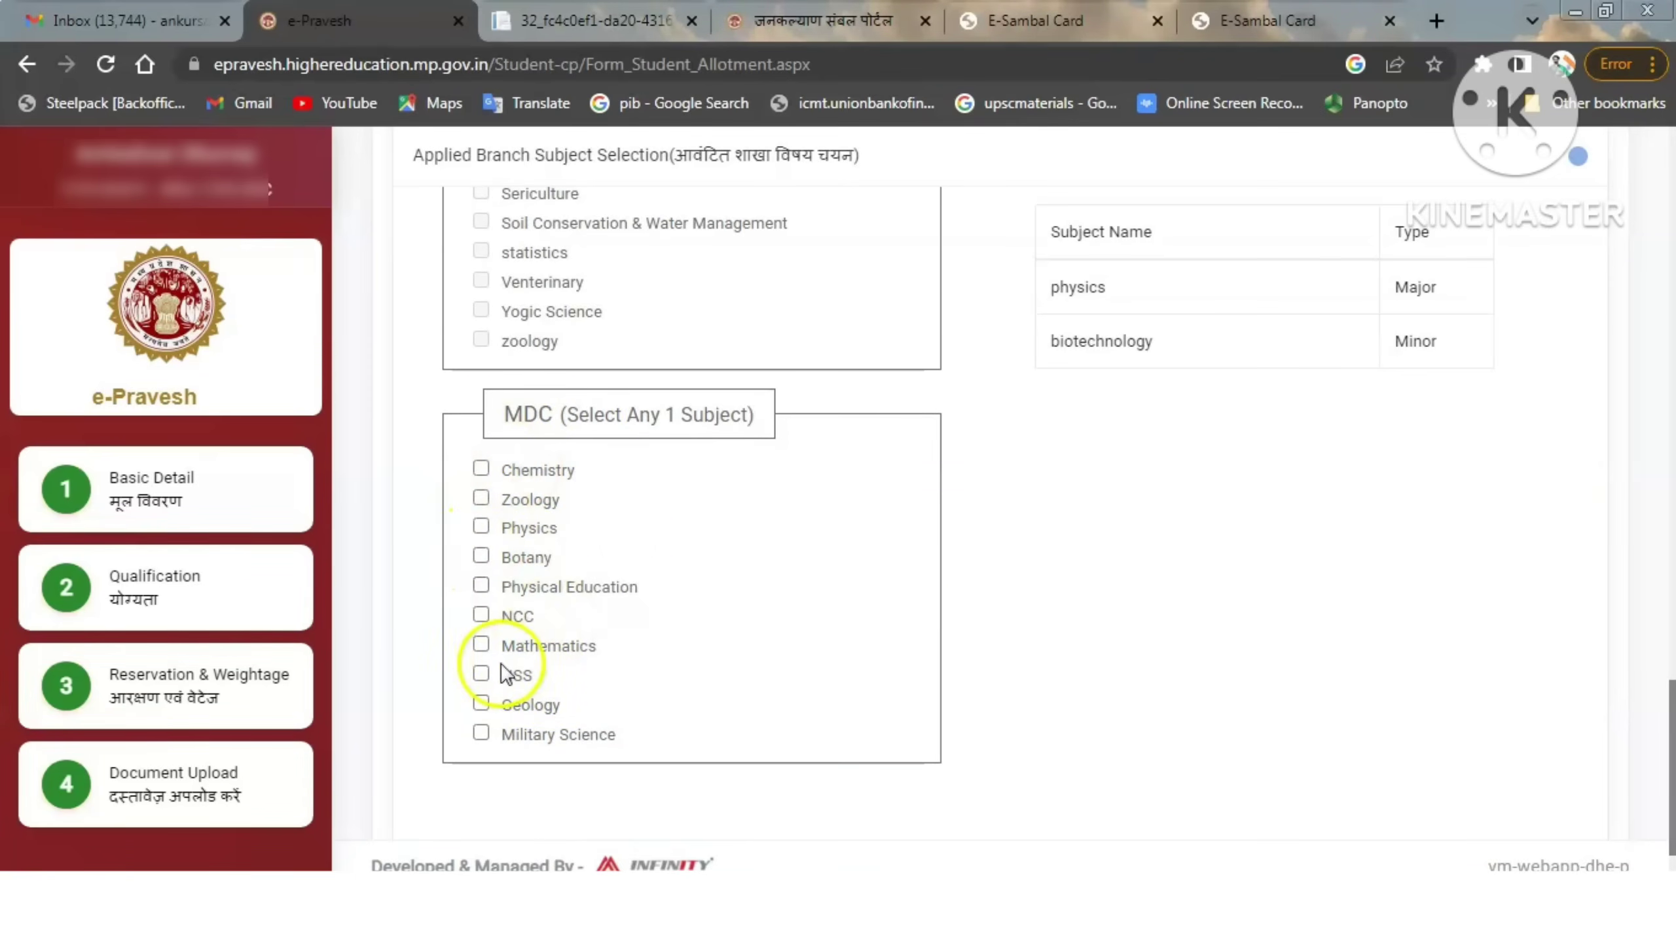
left_click(482, 586)
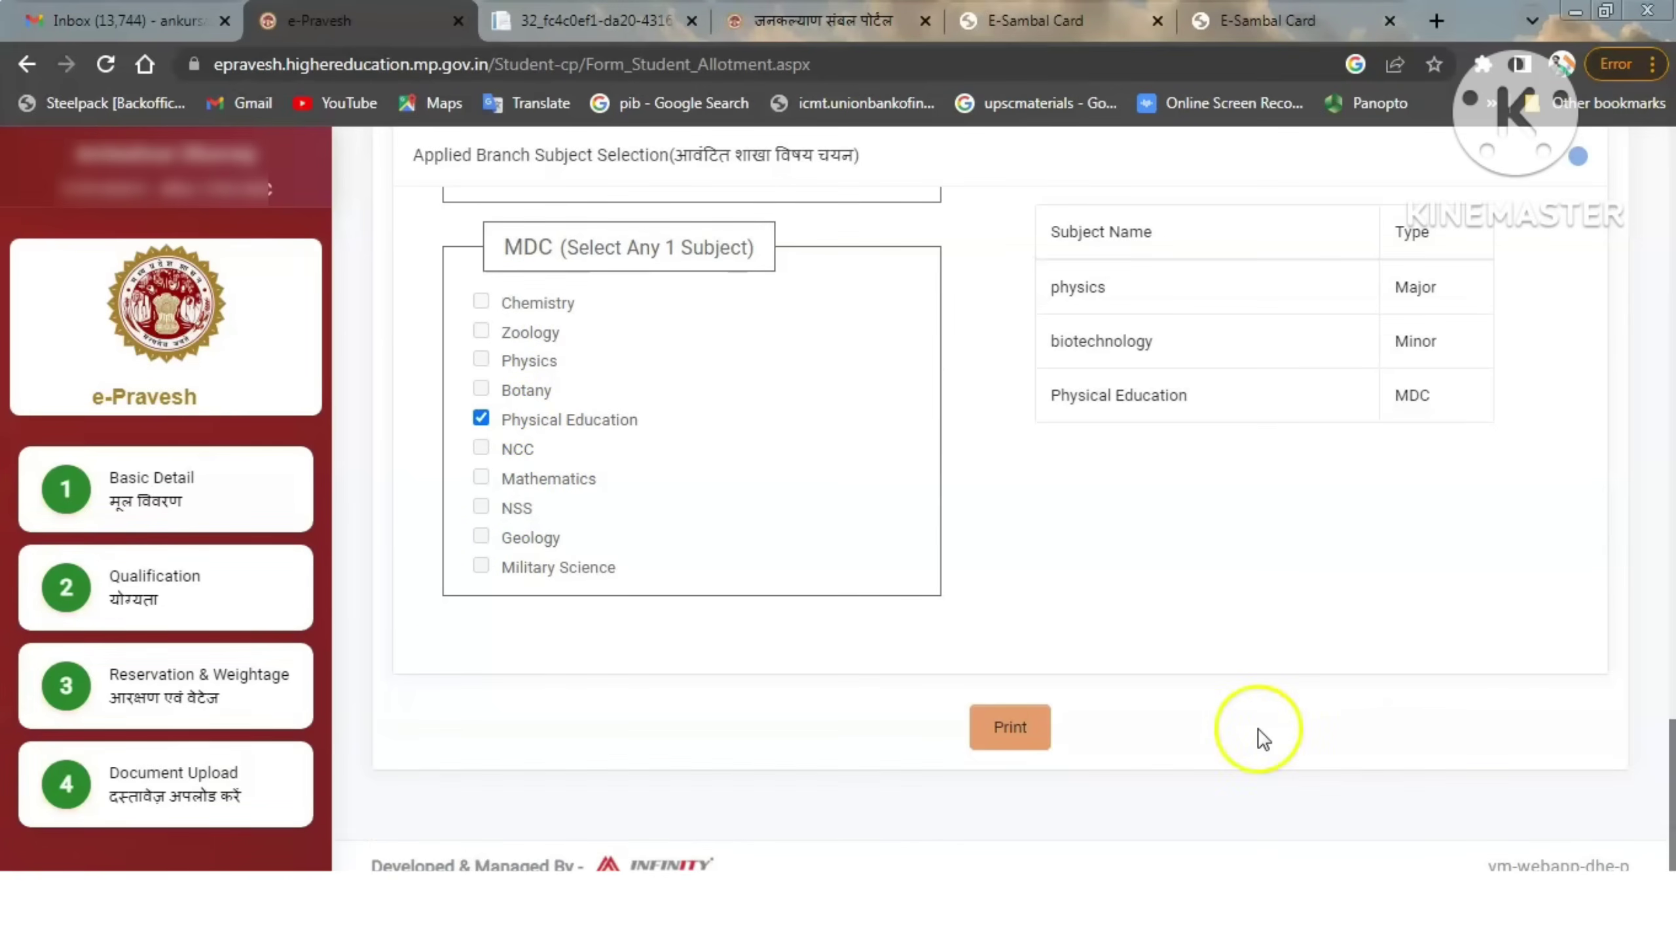
Step: Open the printable provisional allotment letter, dismiss the print dialog, and review the allotment details, document checklist and instructions
left_click(1021, 728)
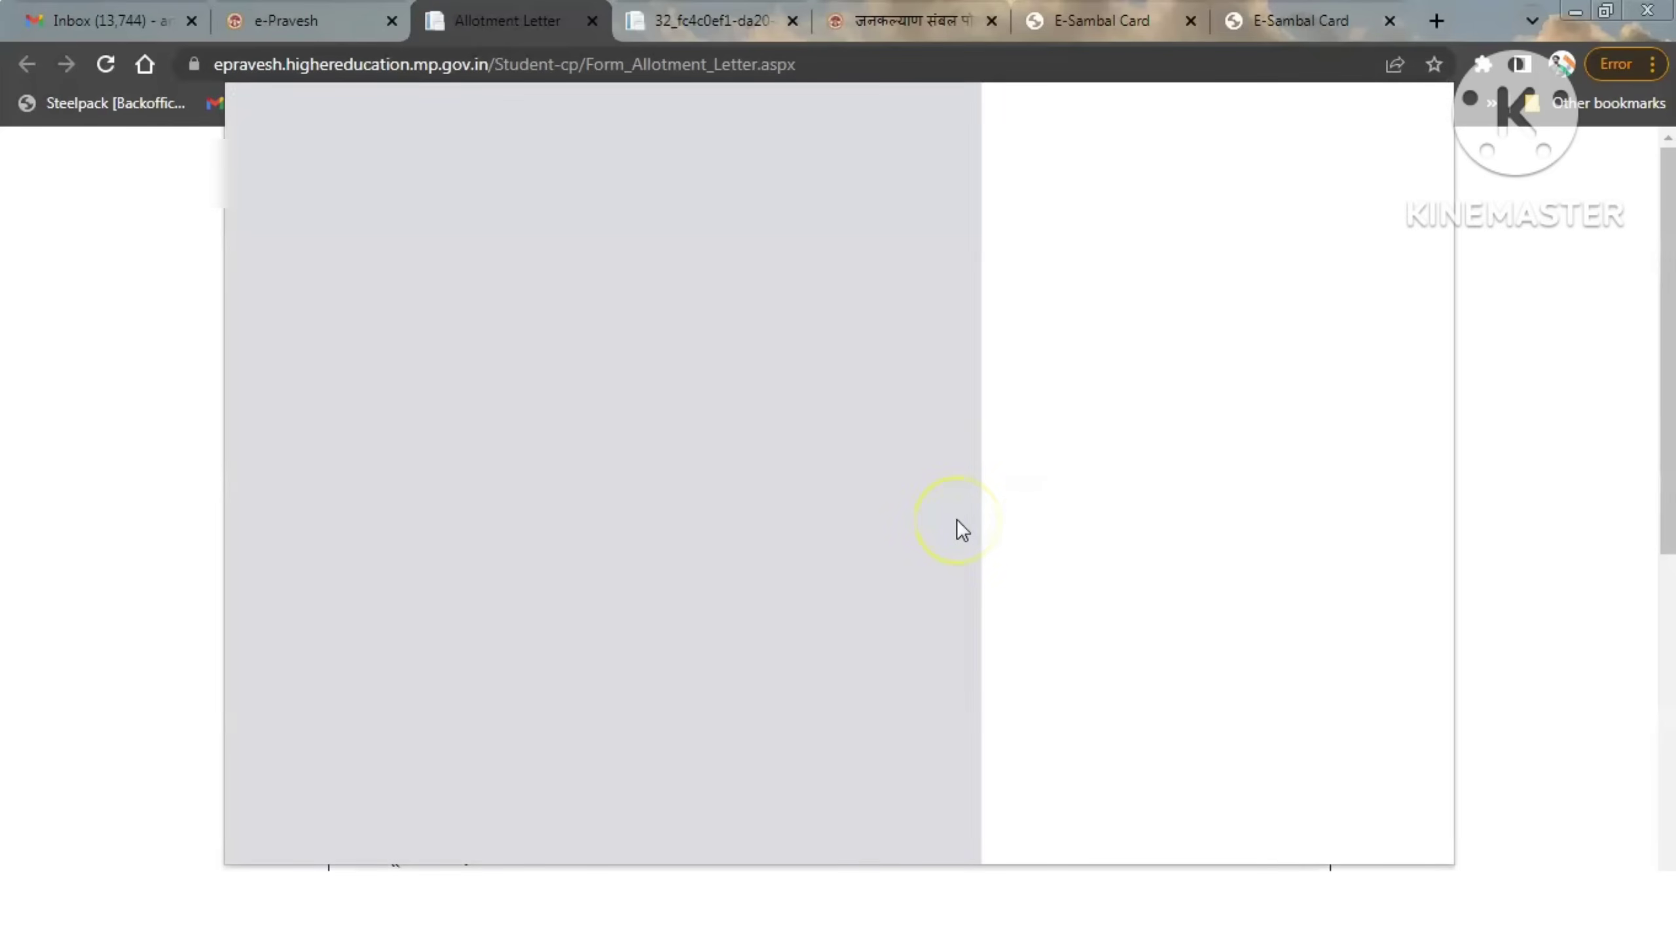
left_click(1375, 818)
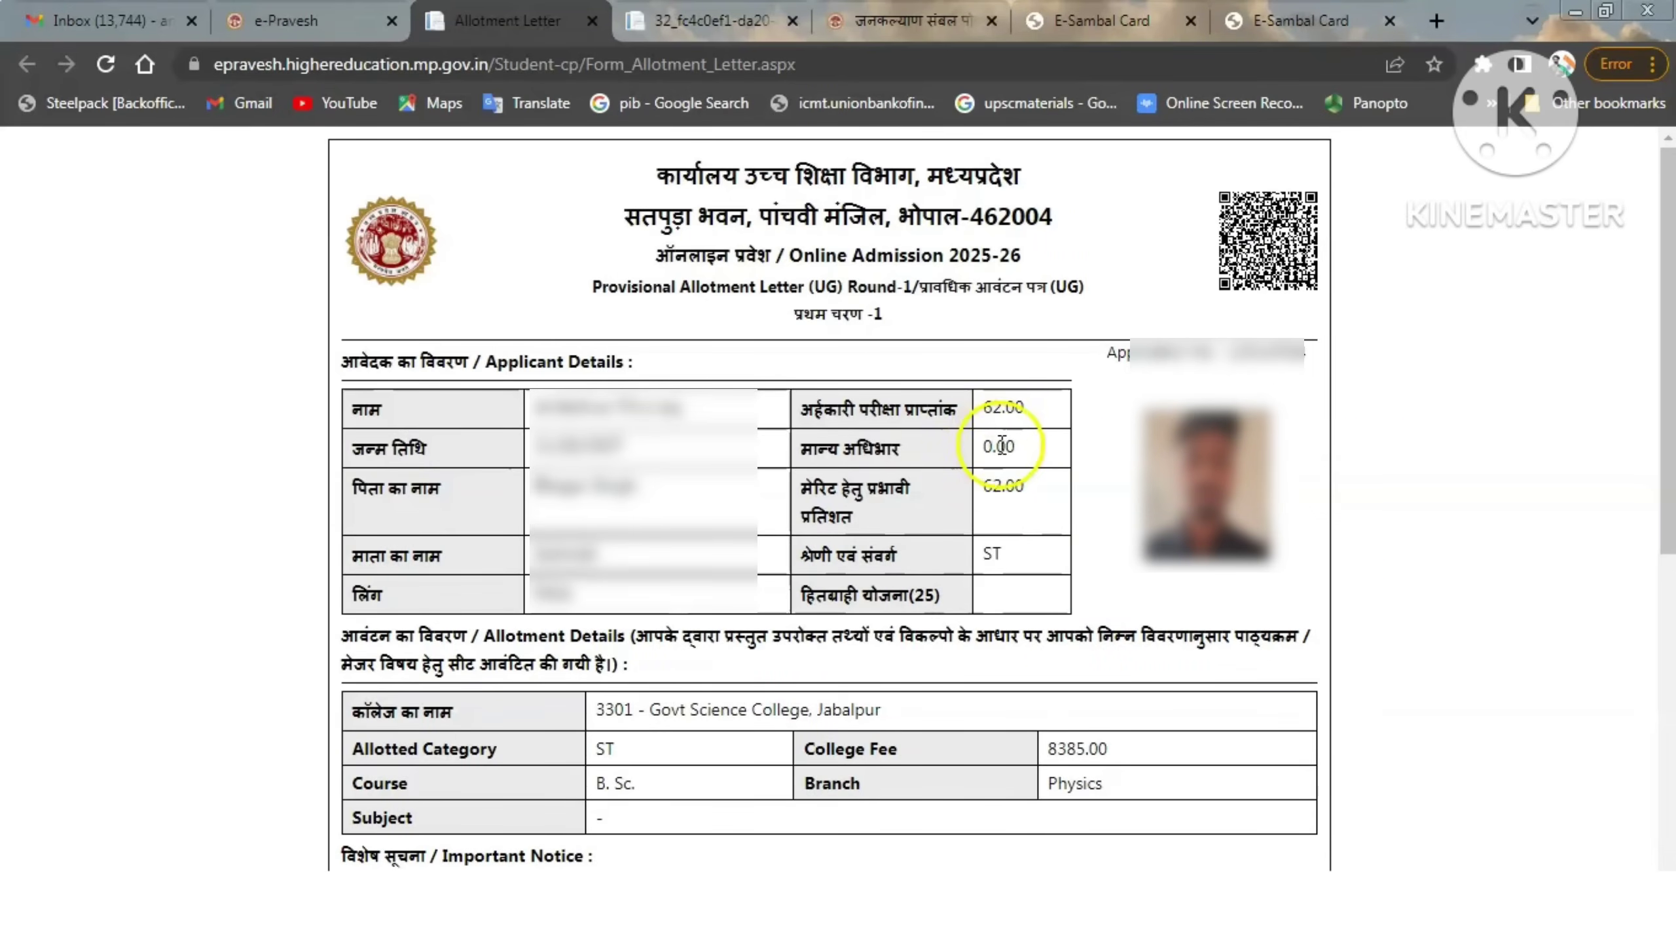
scroll(1002, 448, "down", 4)
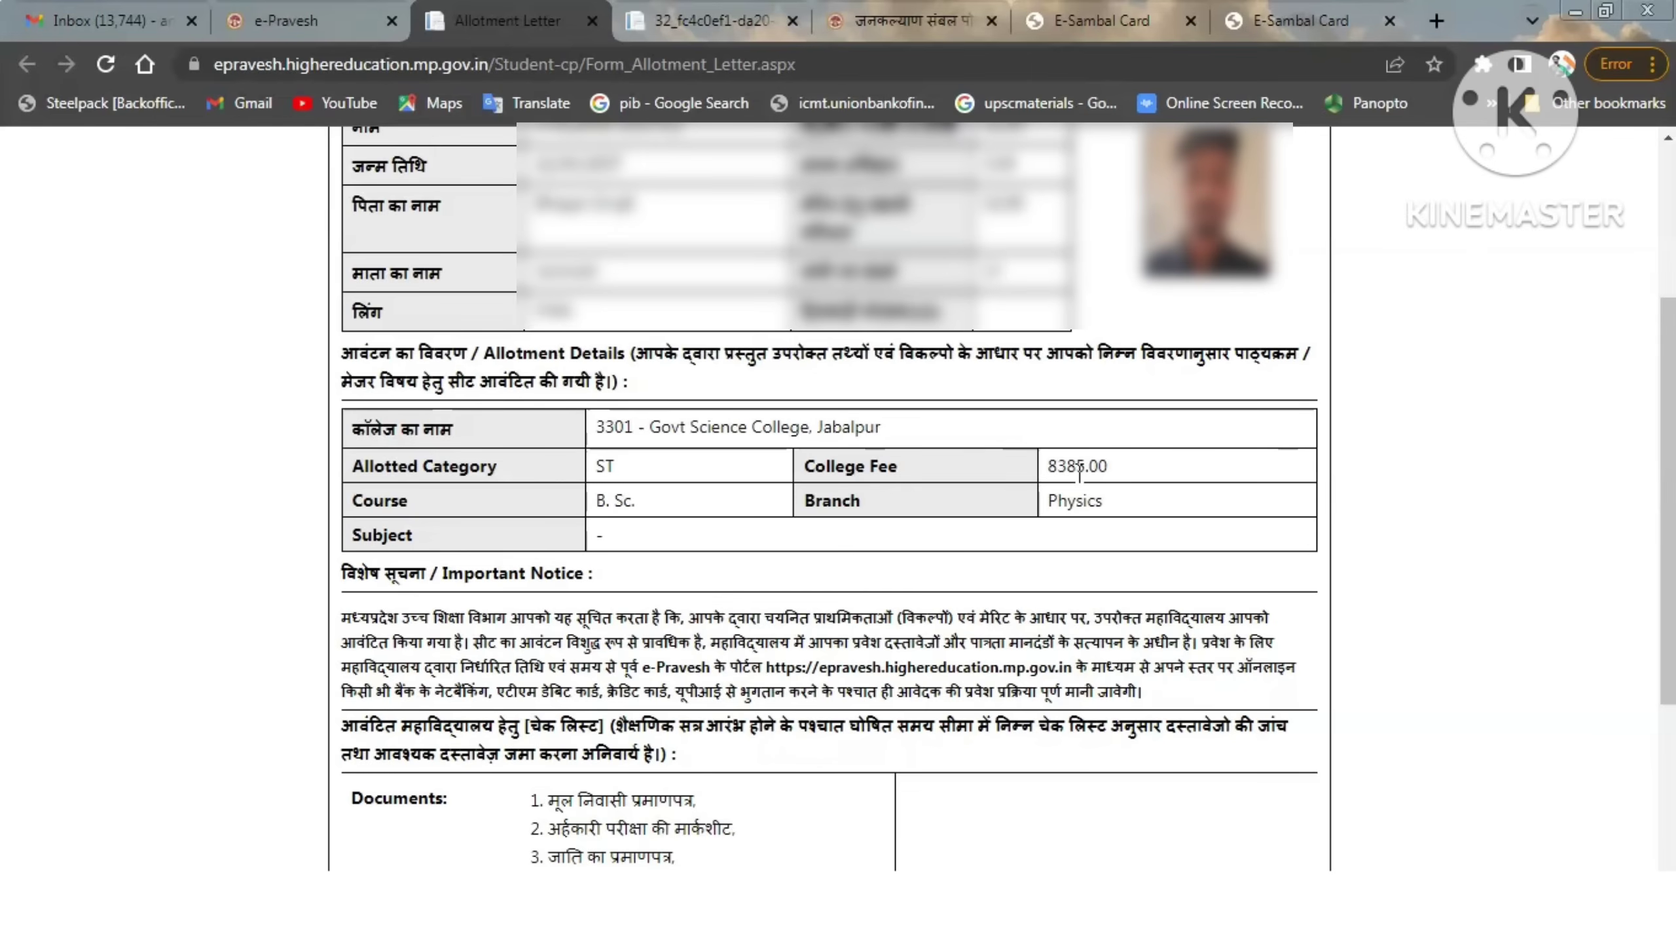
left_click(286, 21)
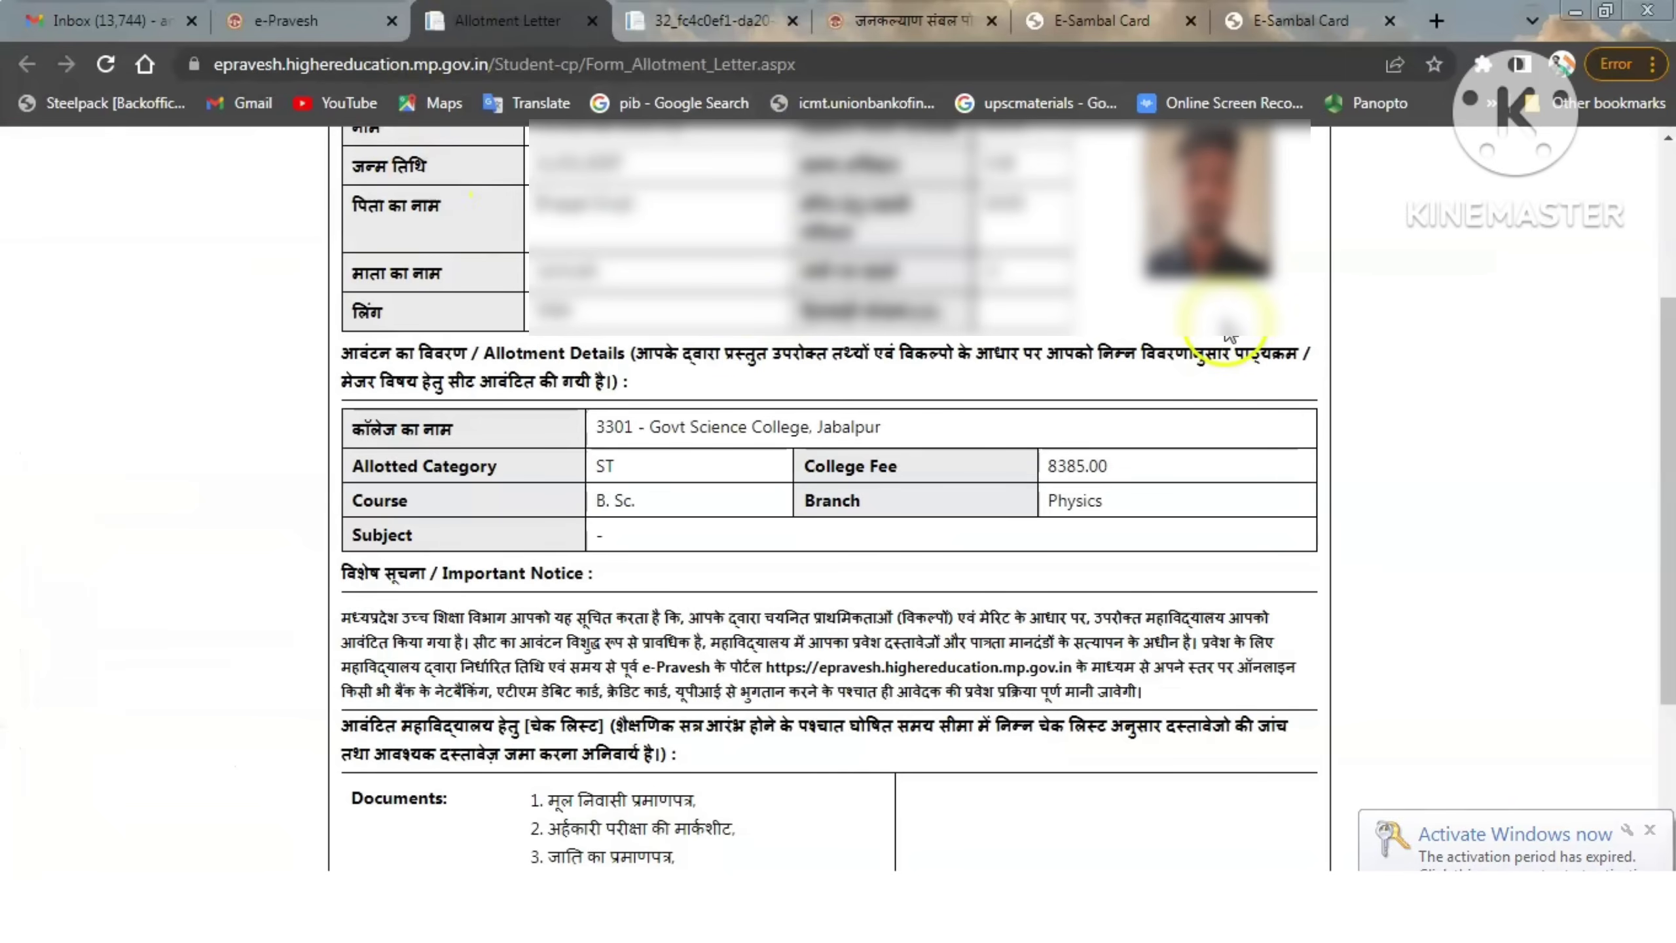
left_click_drag(1650, 375, 1669, 712)
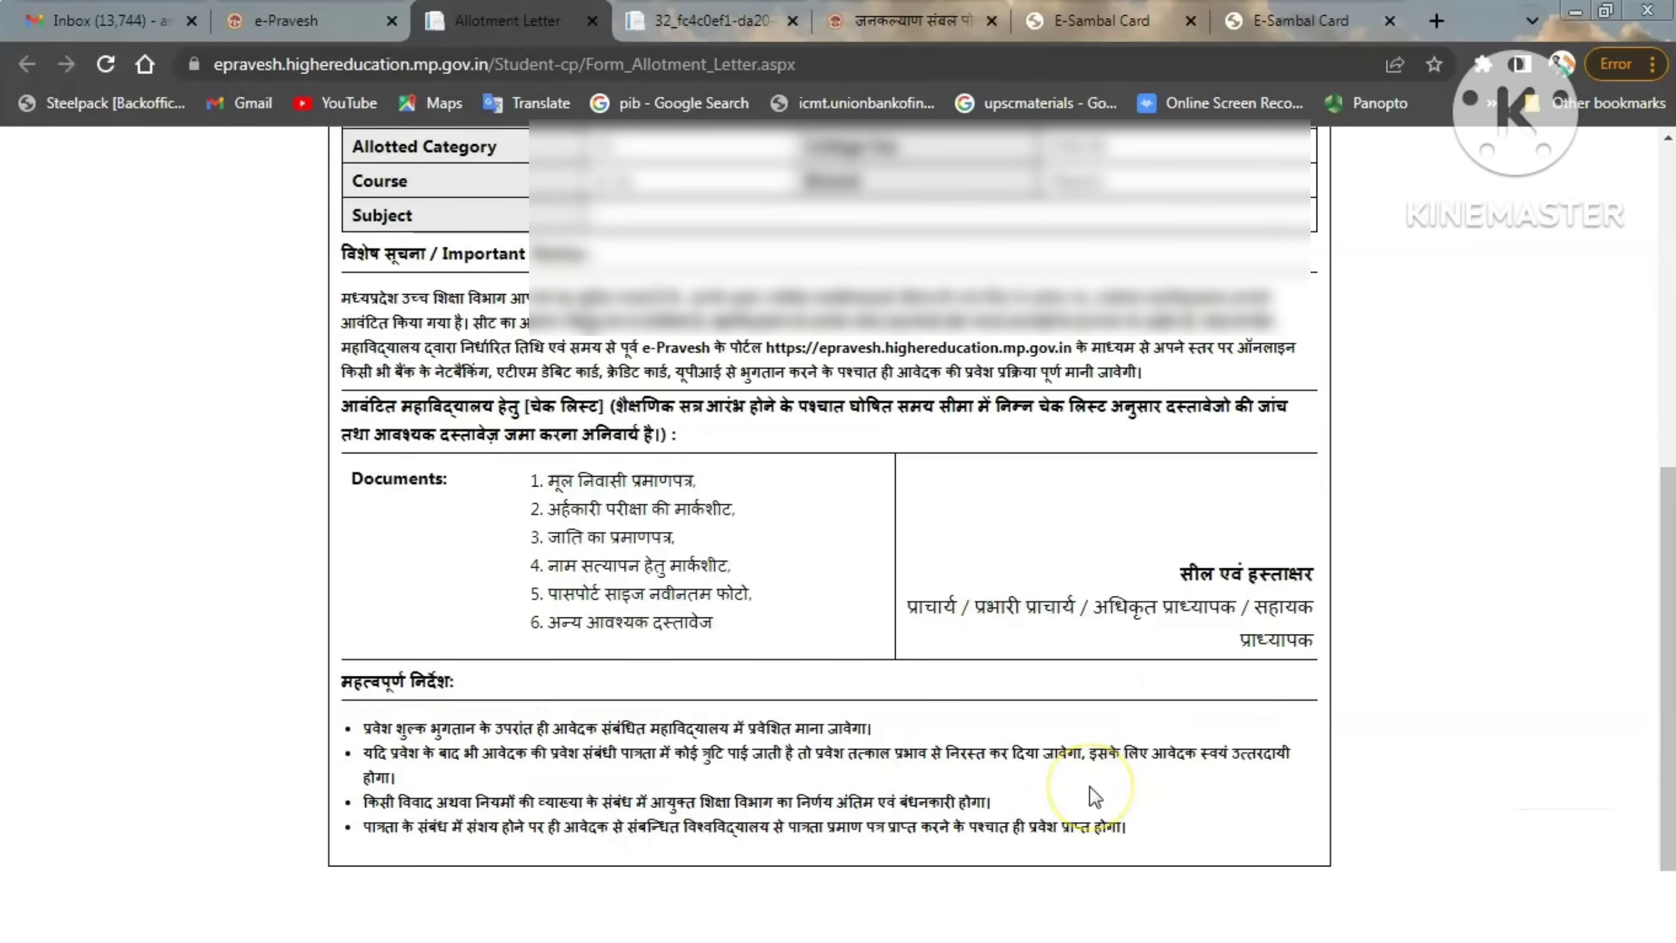